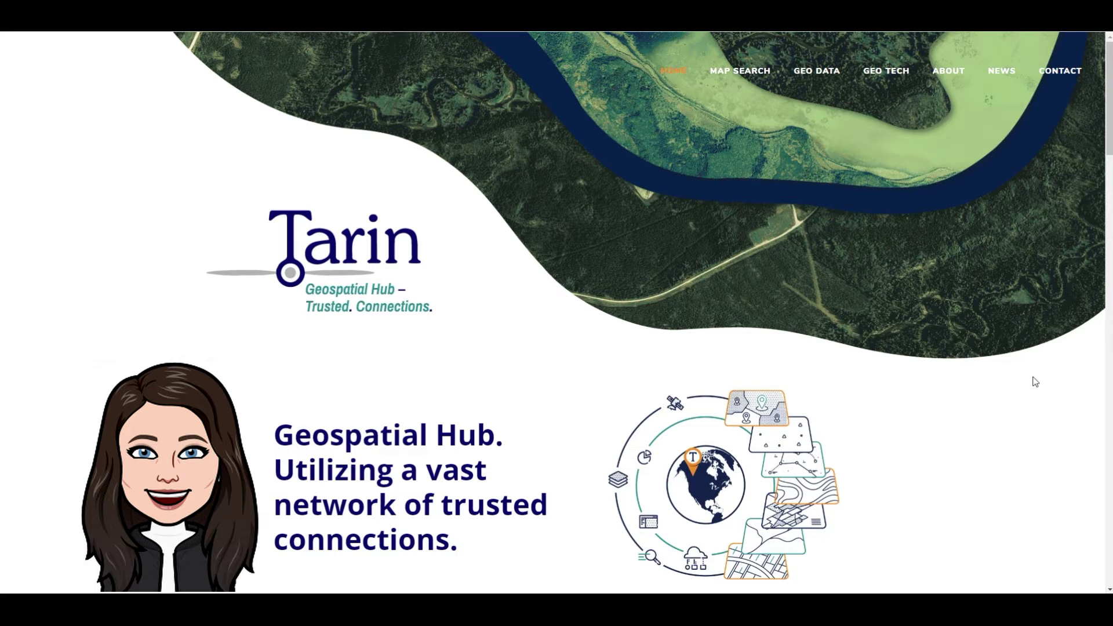
Step: From the Tarin News page, open the What's in Store? article and follow its What's IN Store link
{"action": "left_click", "coordinate": [1004, 70]}
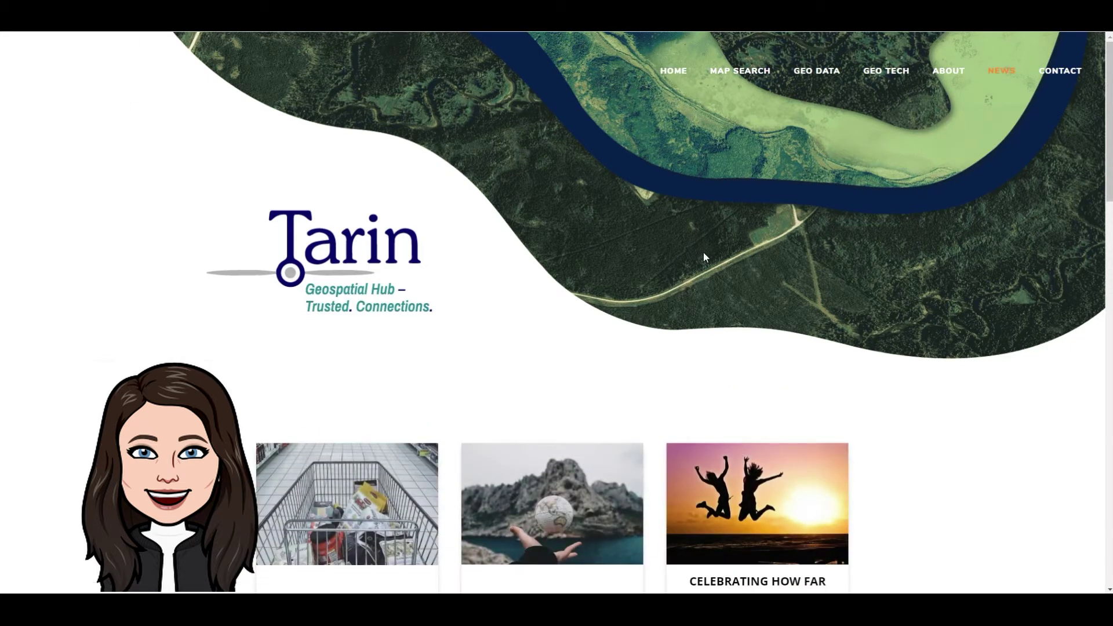
{"action": "scroll", "coordinate": [704, 257], "scroll_direction": "down", "scroll_amount": 3}
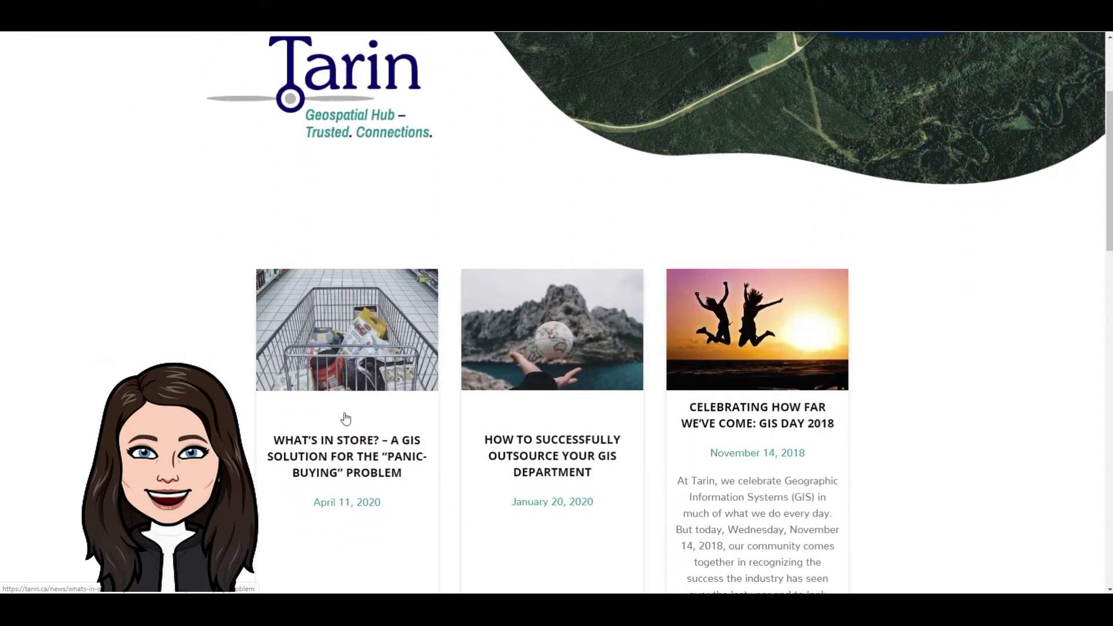
{"action": "left_click", "coordinate": [348, 453]}
{"action": "scroll", "coordinate": [347, 453], "scroll_direction": "down", "scroll_amount": 6}
{"action": "scroll", "coordinate": [362, 437], "scroll_direction": "down", "scroll_amount": 20}
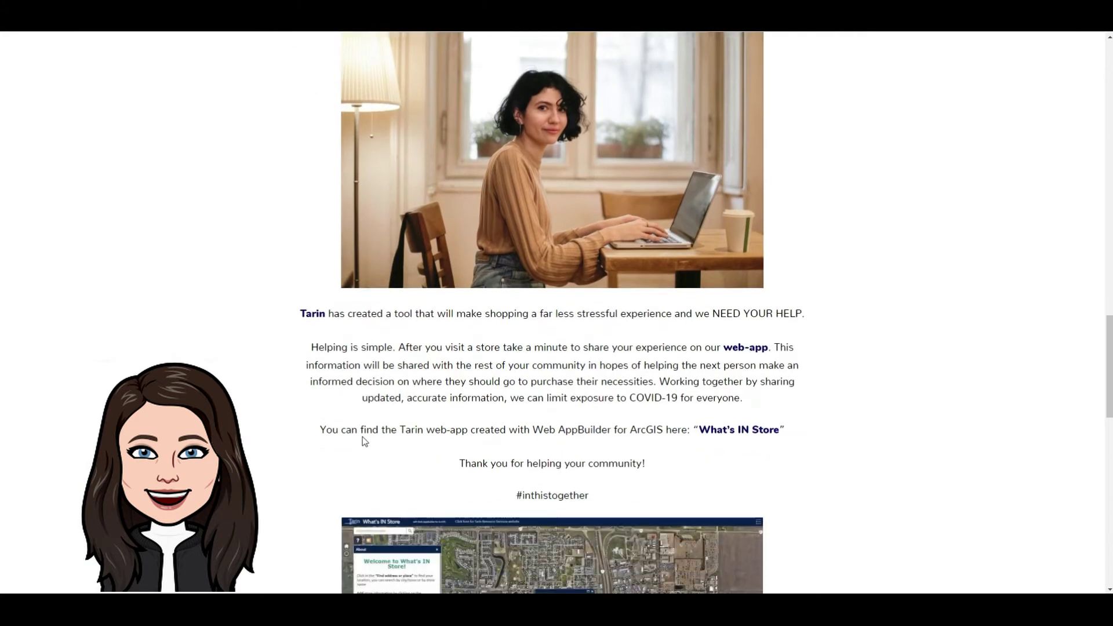
{"action": "left_click", "coordinate": [735, 433]}
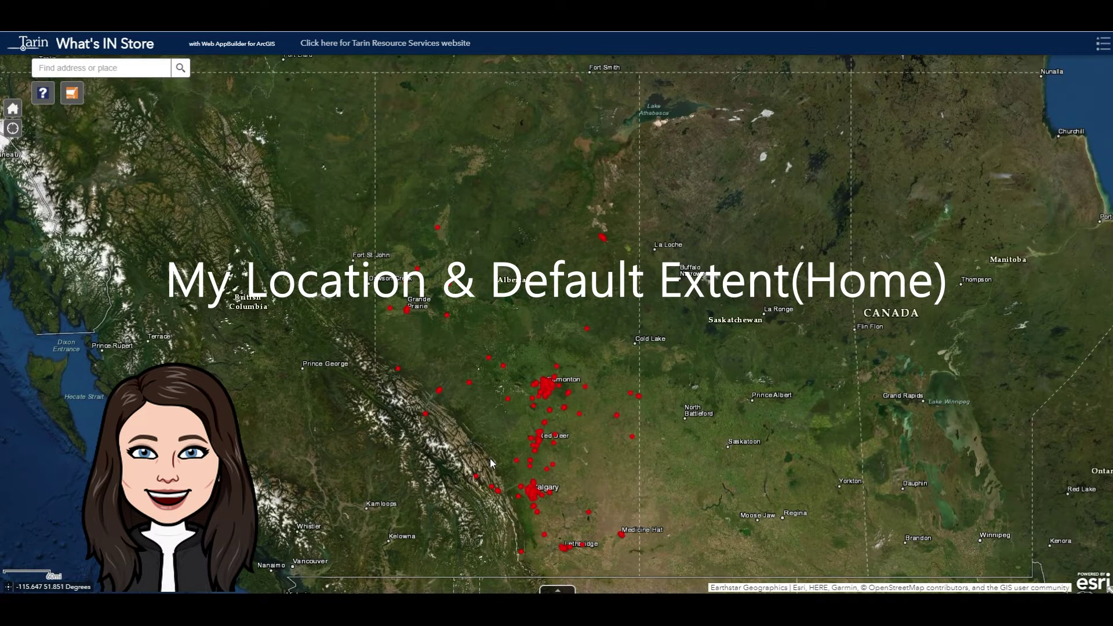
{"action": "left_click", "coordinate": [13, 129]}
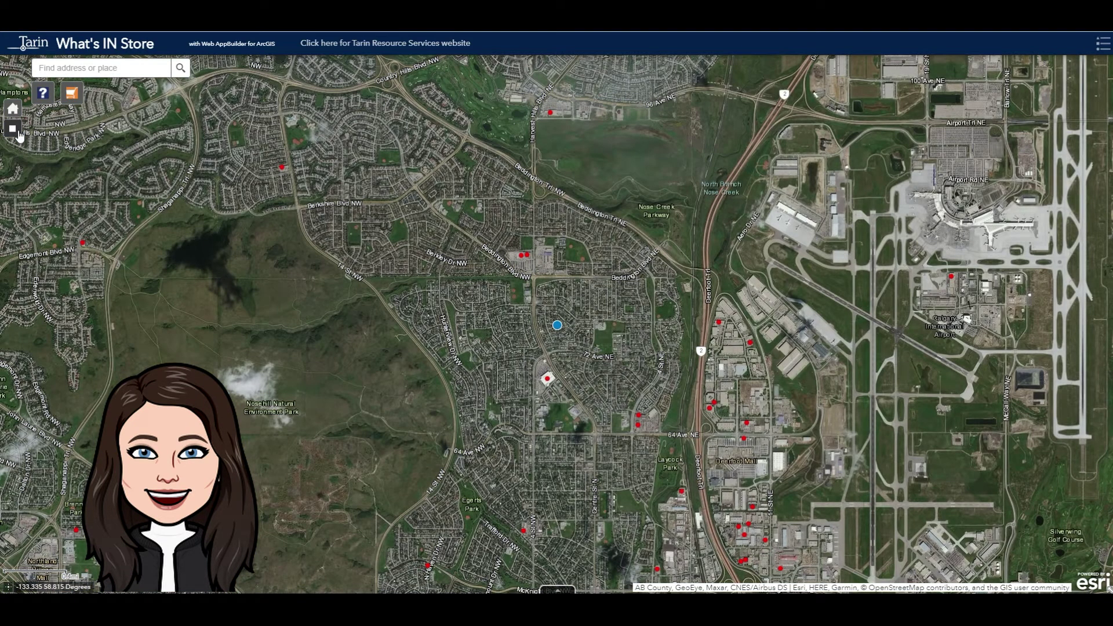
{"action": "left_click", "coordinate": [14, 110]}
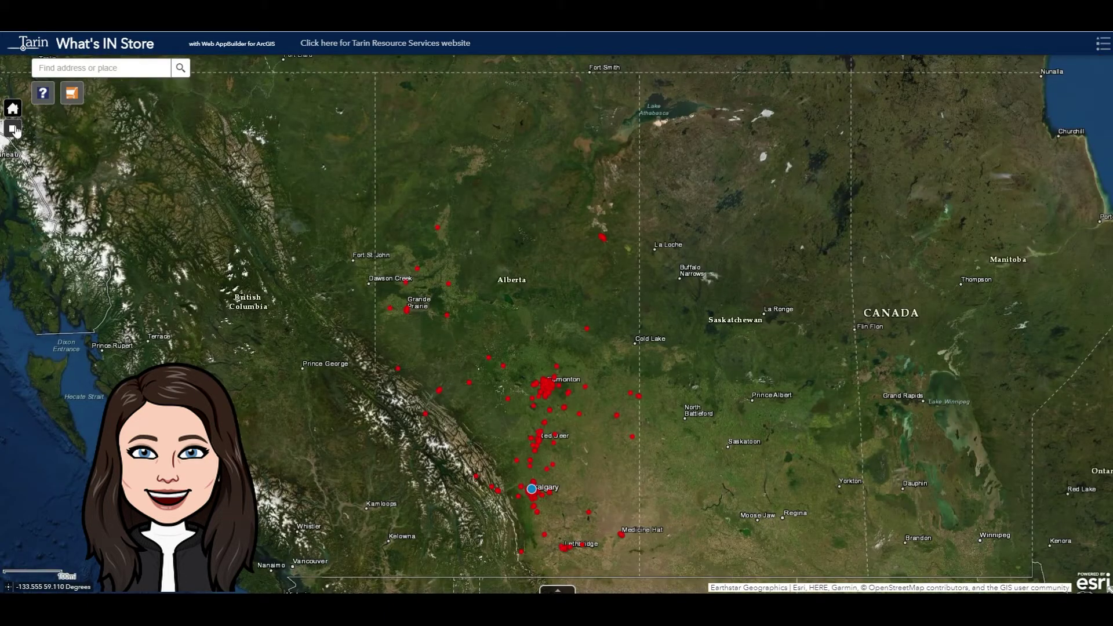
{"action": "left_click", "coordinate": [15, 132]}
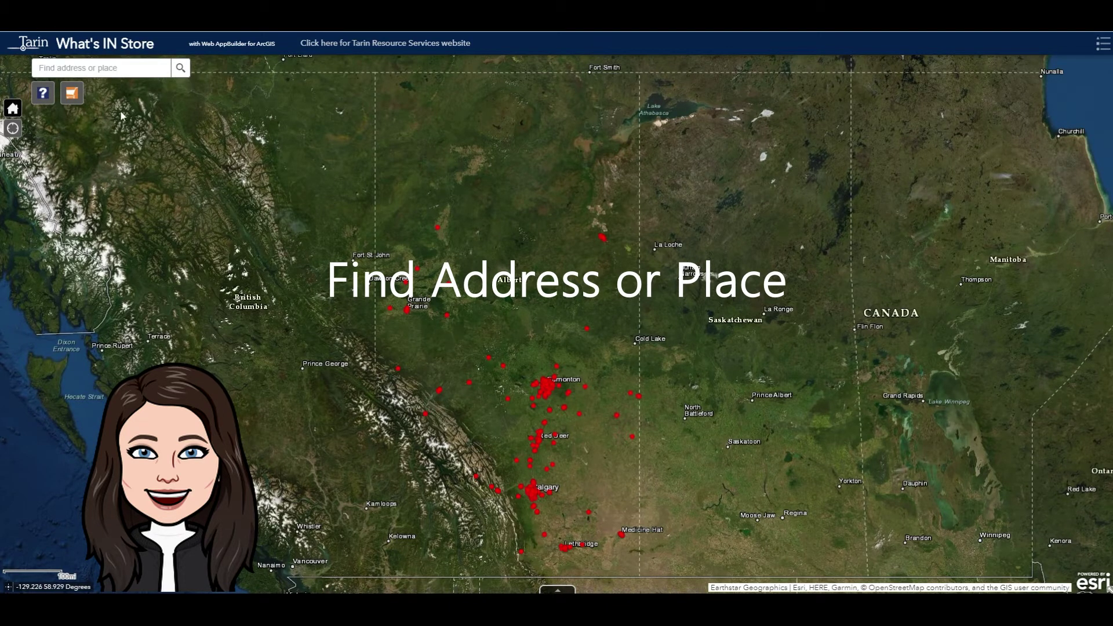
Step: Search for Airdrie, Alberta and zoom into central Airdrie
{"action": "left_click", "coordinate": [65, 70]}
{"action": "type", "text": "al"}
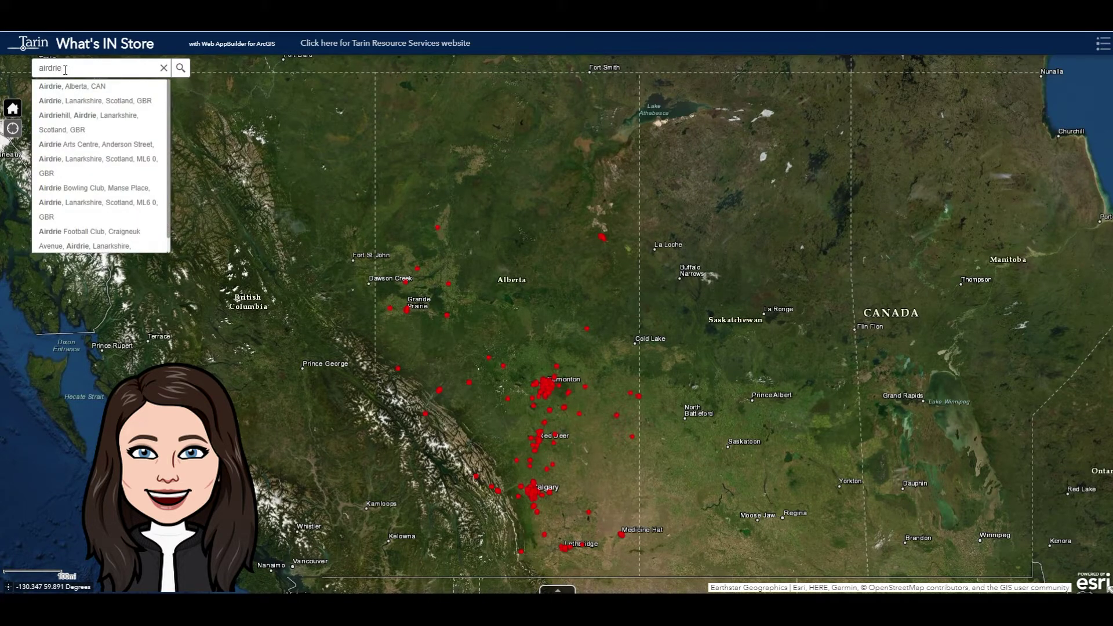
{"action": "left_click", "coordinate": [68, 86]}
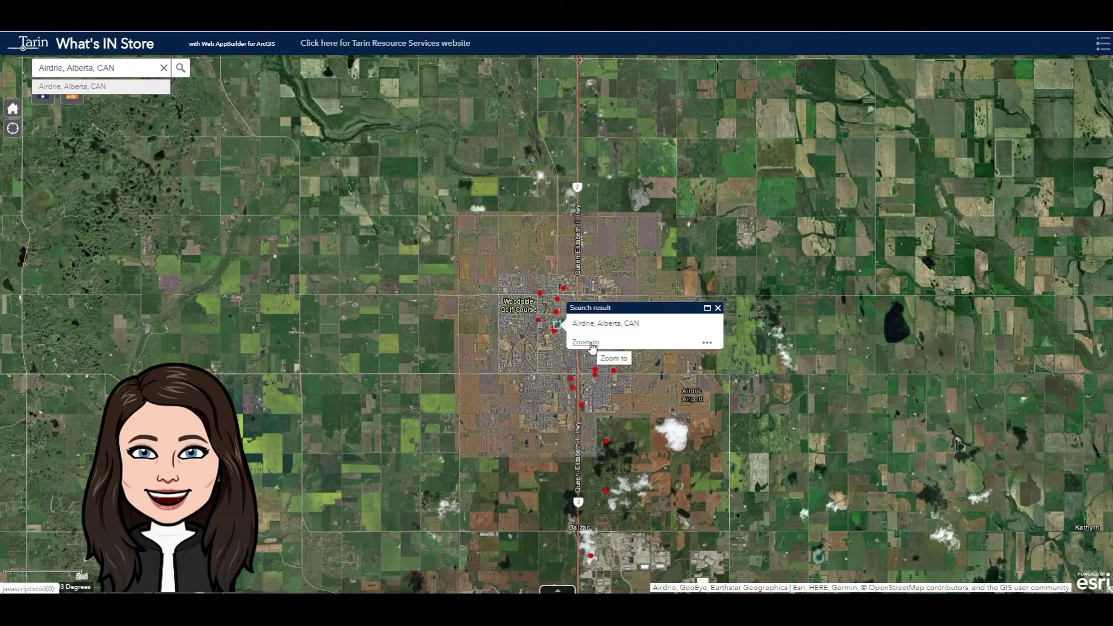
{"action": "left_click", "coordinate": [590, 343]}
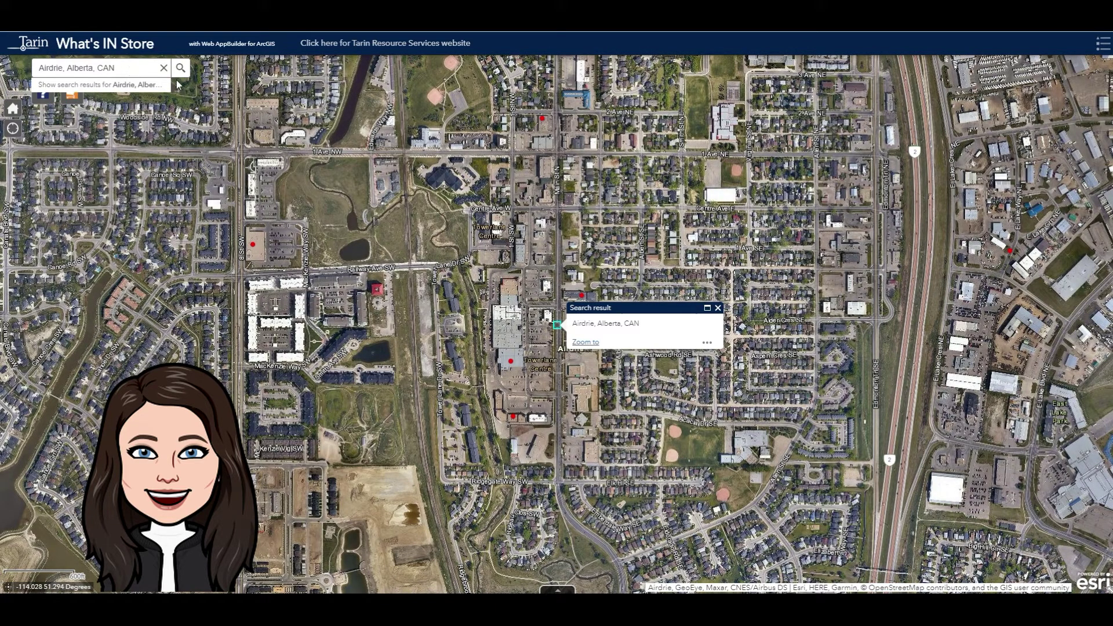
Step: Clear the search and go to the Costco at Crossiron Common
{"action": "left_click", "coordinate": [165, 68]}
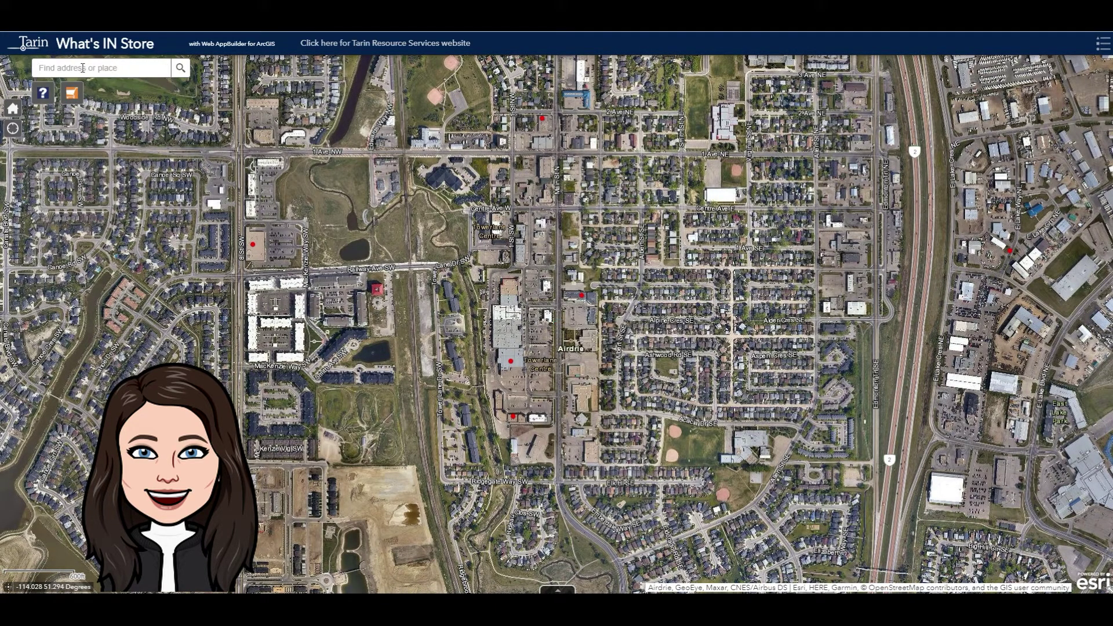
{"action": "type", "text": "costco"}
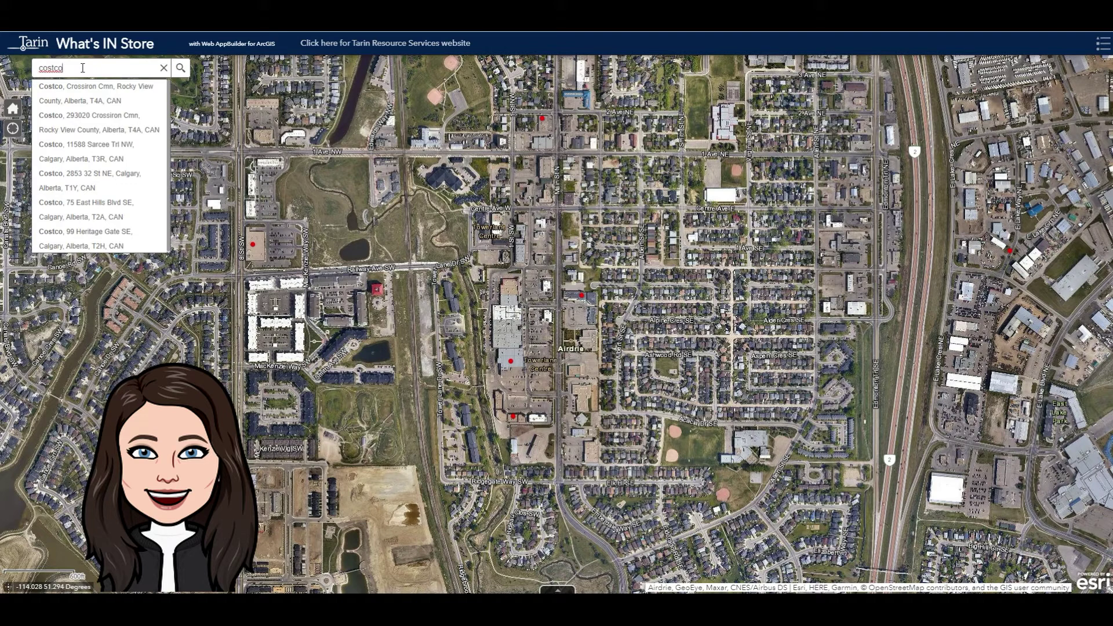
{"action": "left_click", "coordinate": [87, 123]}
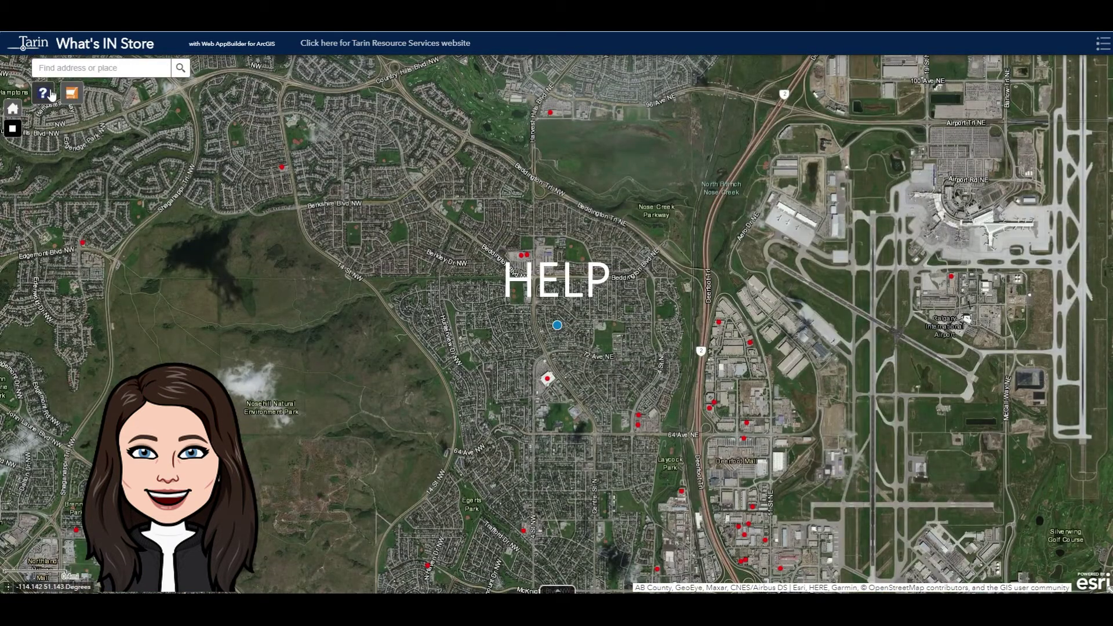
{"action": "left_click", "coordinate": [44, 94]}
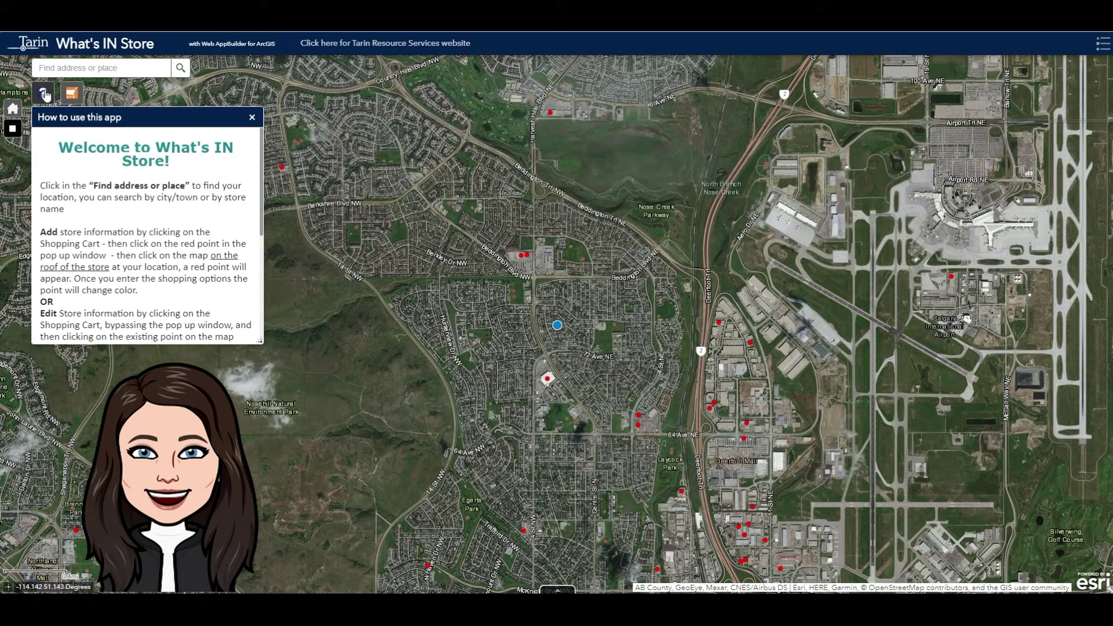
{"action": "left_click_drag", "start_coordinate": [262, 156], "coordinate": [258, 292]}
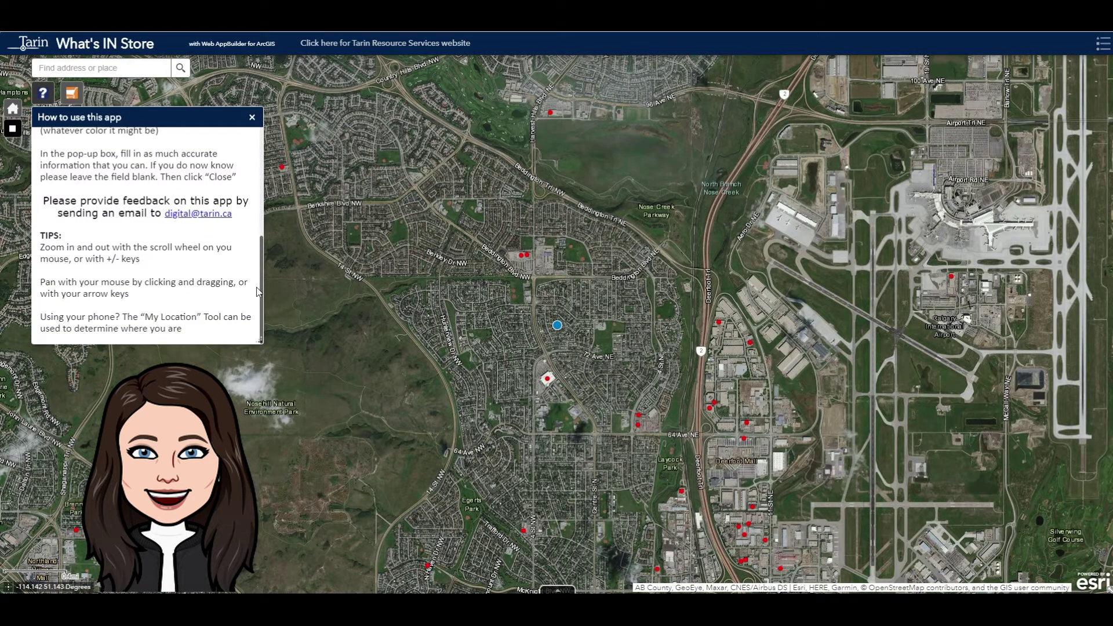
{"action": "key", "text": "Escape"}
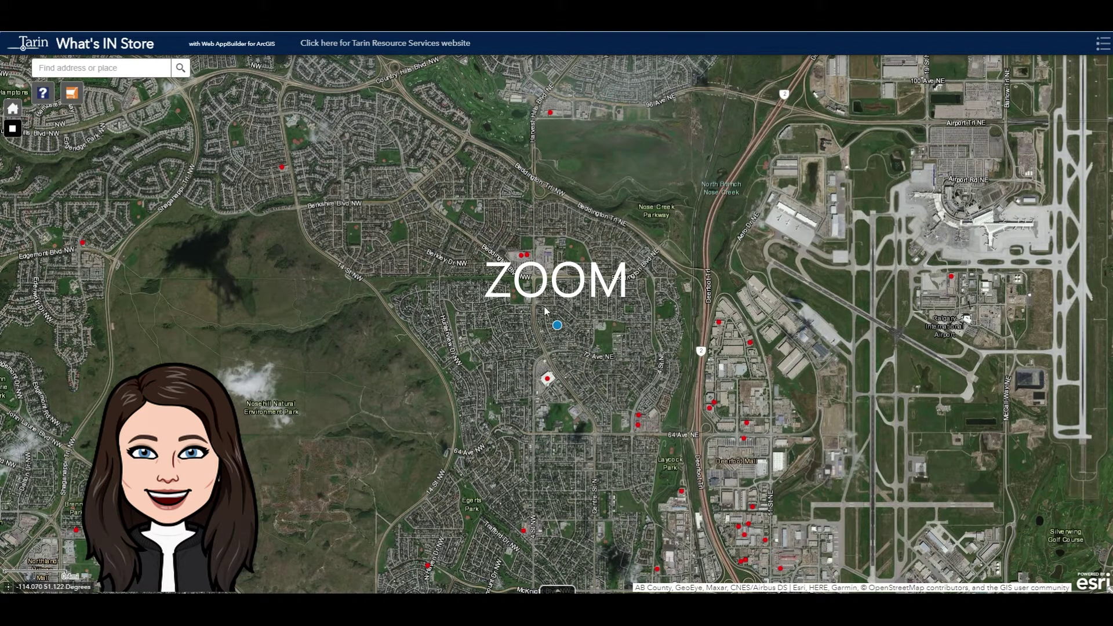
Step: Zoom in and pan until Beddington Towne Centre mall and its store points fill the view
{"action": "scroll", "coordinate": [545, 311], "scroll_direction": "up", "scroll_amount": 1}
{"action": "scroll", "coordinate": [545, 312], "scroll_direction": "up", "scroll_amount": 2}
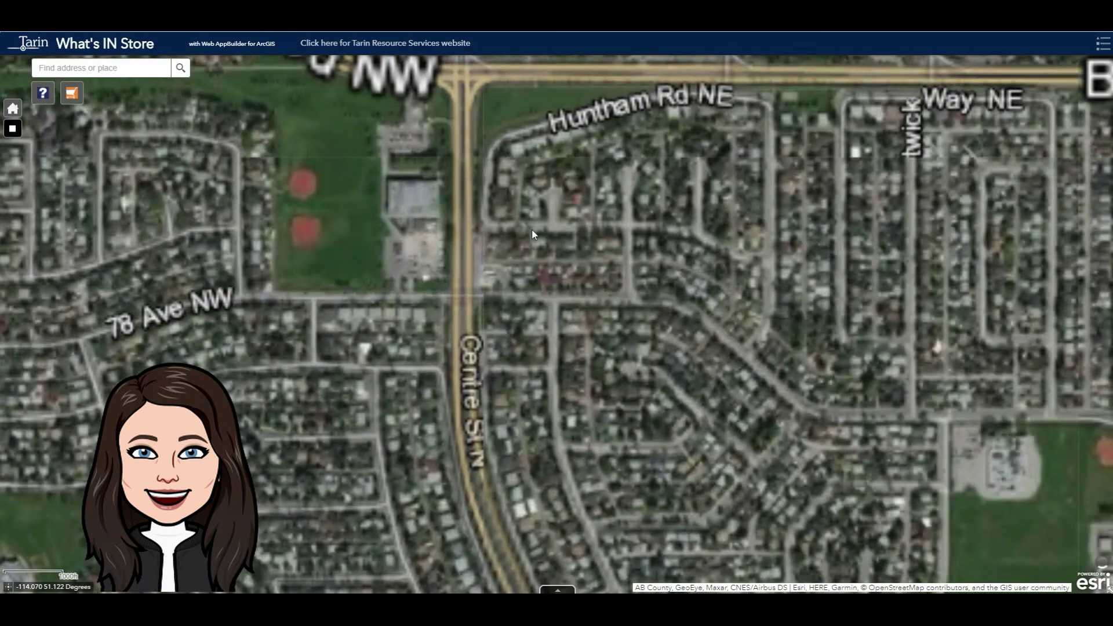
{"action": "left_click_drag", "start_coordinate": [527, 284], "coordinate": [554, 573]}
{"action": "scroll", "coordinate": [572, 363], "scroll_direction": "up", "scroll_amount": 1}
{"action": "left_click_drag", "start_coordinate": [580, 267], "coordinate": [714, 490]}
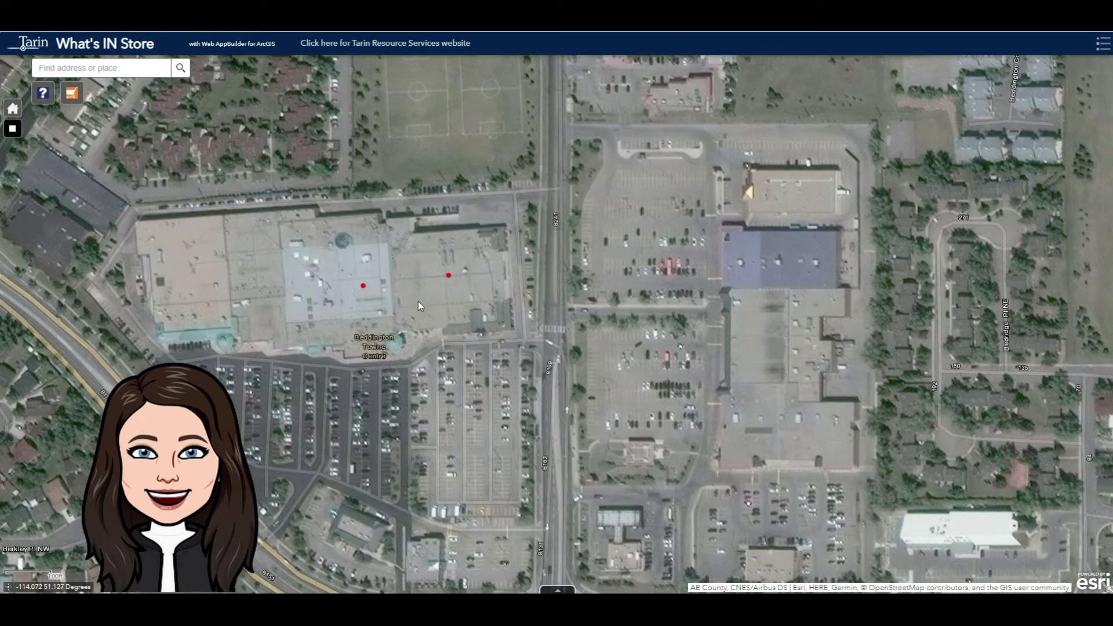
{"action": "left_click_drag", "start_coordinate": [414, 323], "coordinate": [415, 313]}
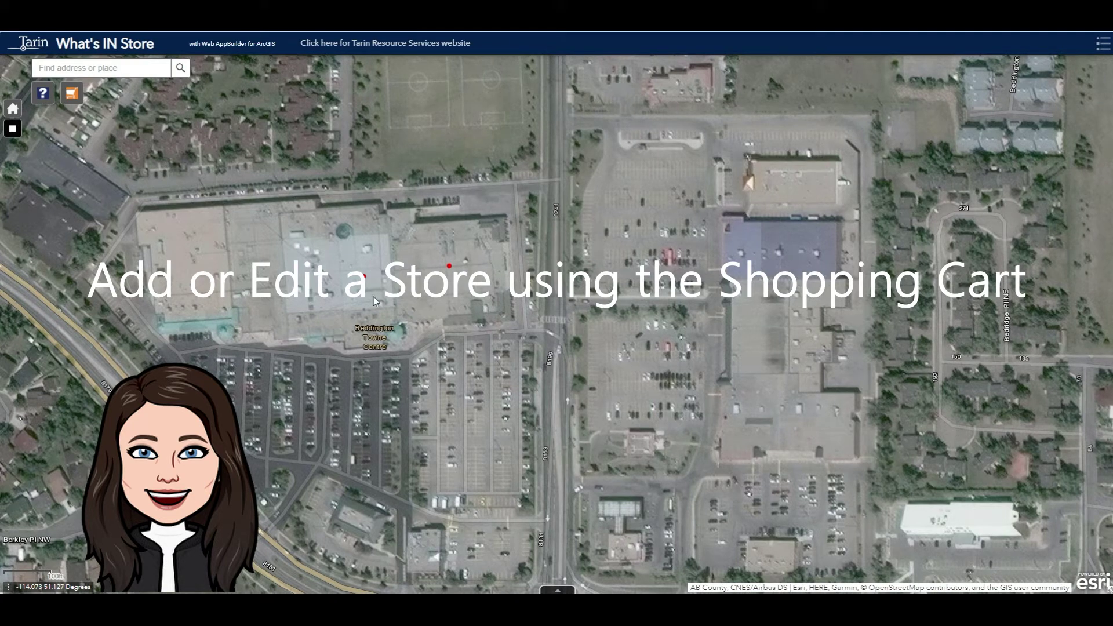
Step: Open the Add Store or Edit Details panel, then review and close the existing Safeway point's details
{"action": "left_click", "coordinate": [74, 100]}
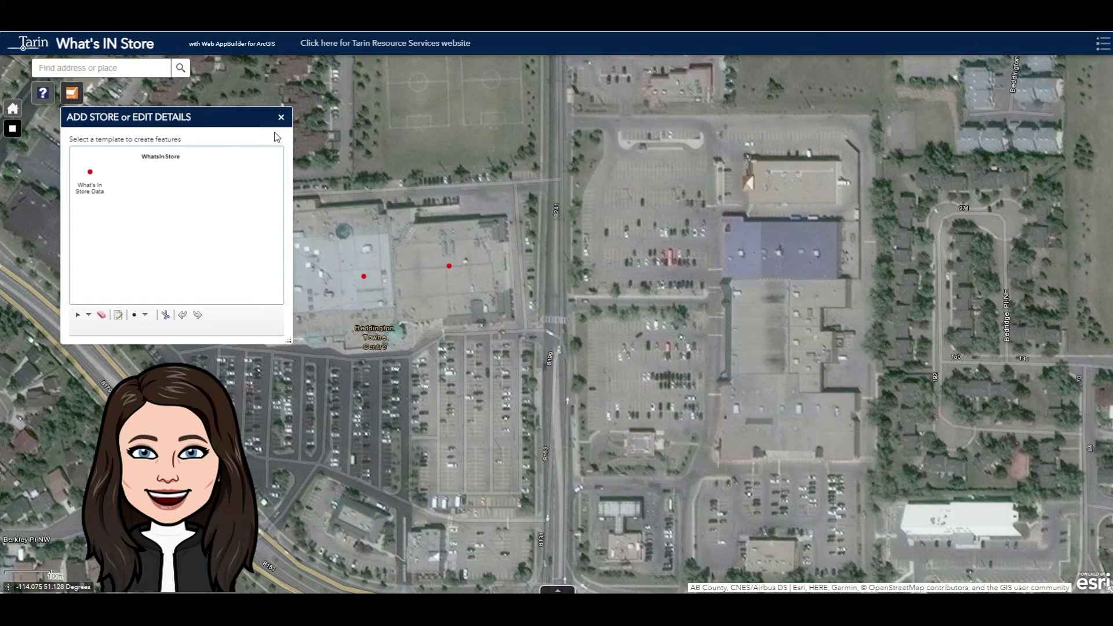
{"action": "left_click", "coordinate": [448, 267]}
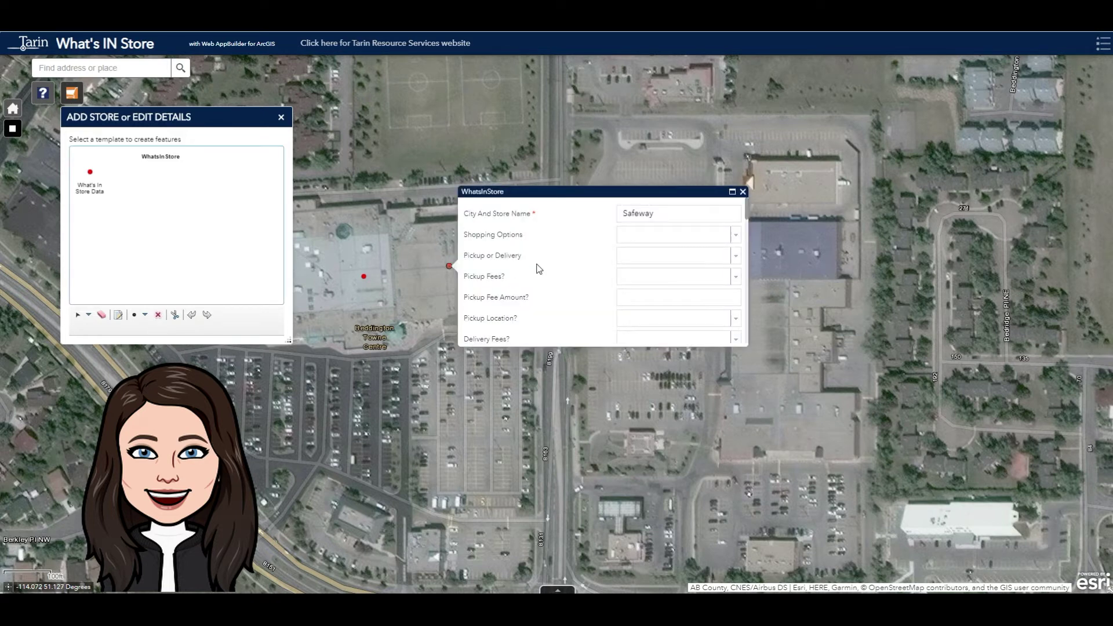
{"action": "left_click_drag", "start_coordinate": [746, 211], "coordinate": [743, 343]}
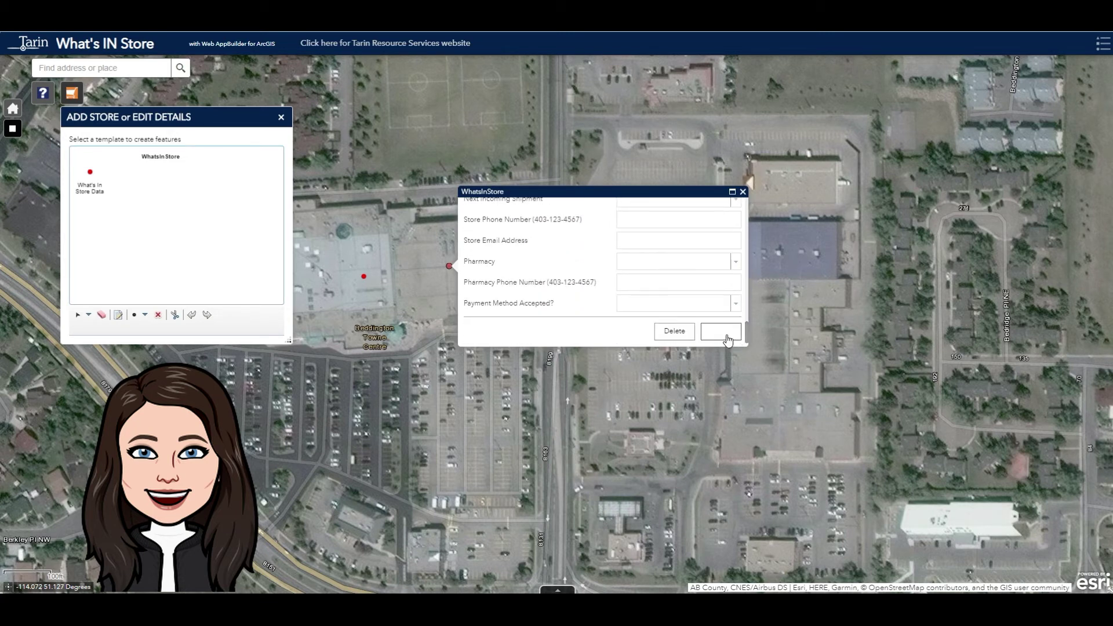
{"action": "left_click", "coordinate": [721, 331]}
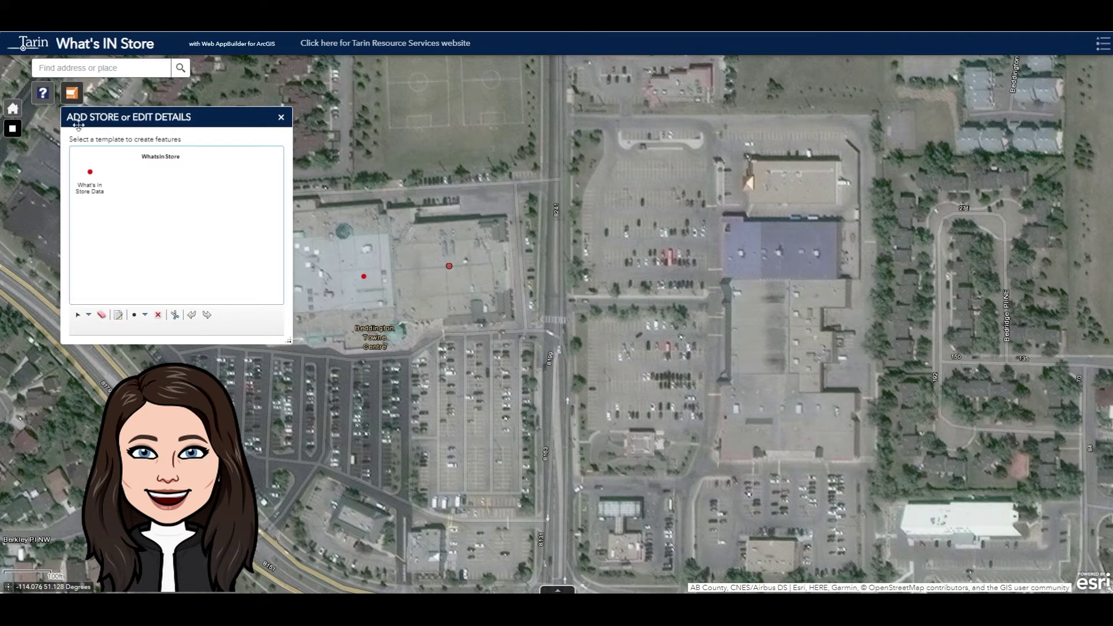
Step: Place a new What's in Store Data point on the mall roof, named Calgary Co-op
{"action": "left_click", "coordinate": [92, 175]}
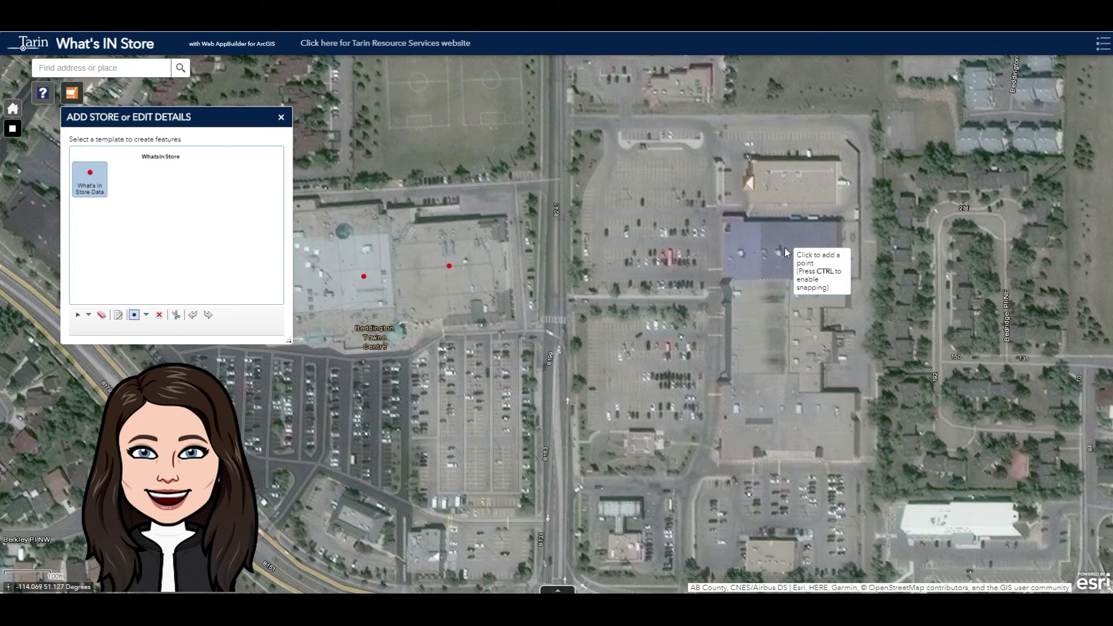
{"action": "left_click", "coordinate": [767, 305]}
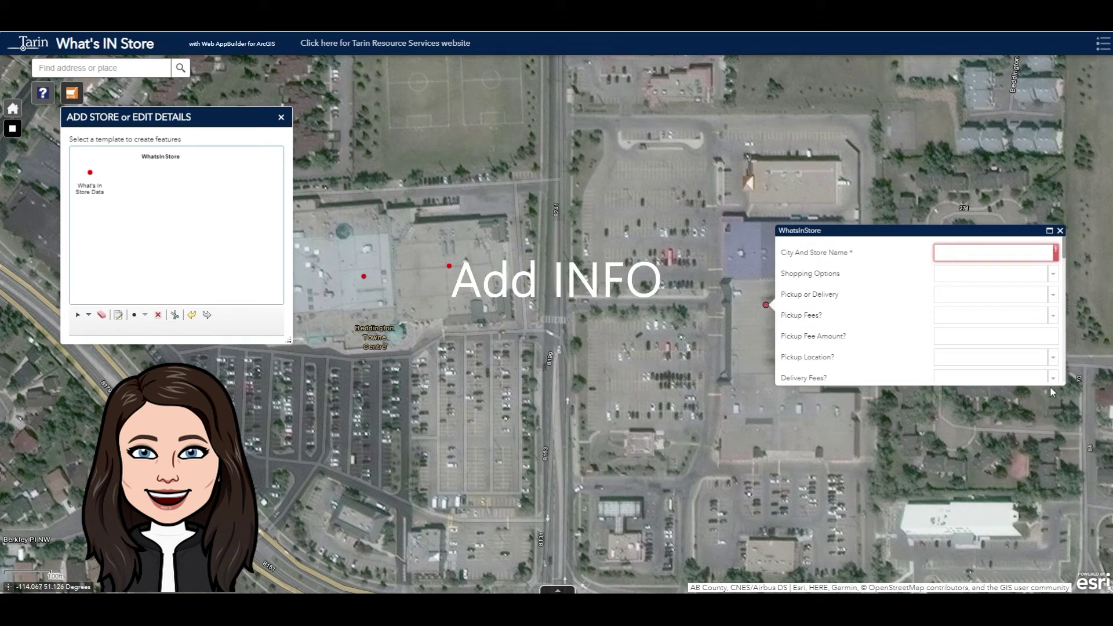
{"action": "left_click", "coordinate": [953, 257]}
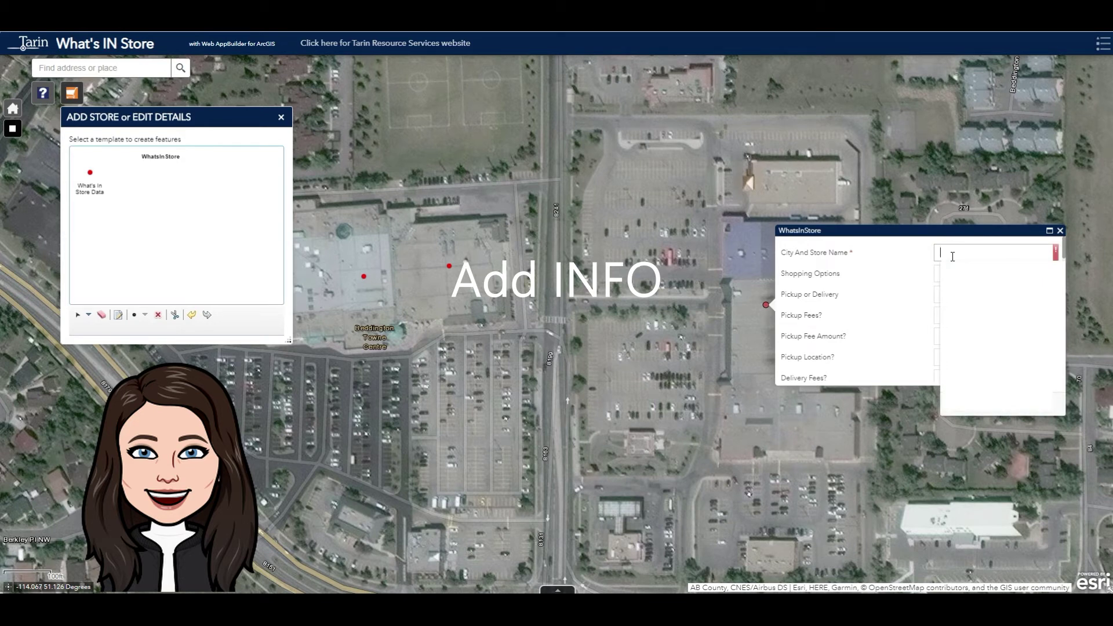
{"action": "type", "text": "Calgary"}
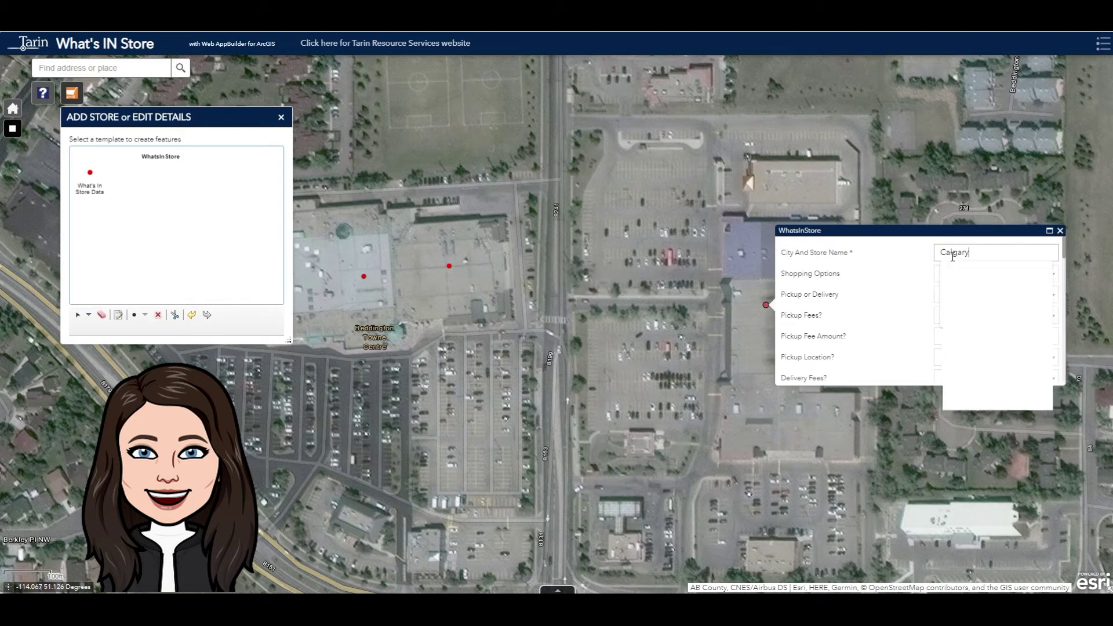
{"action": "type", "text": " Co-op"}
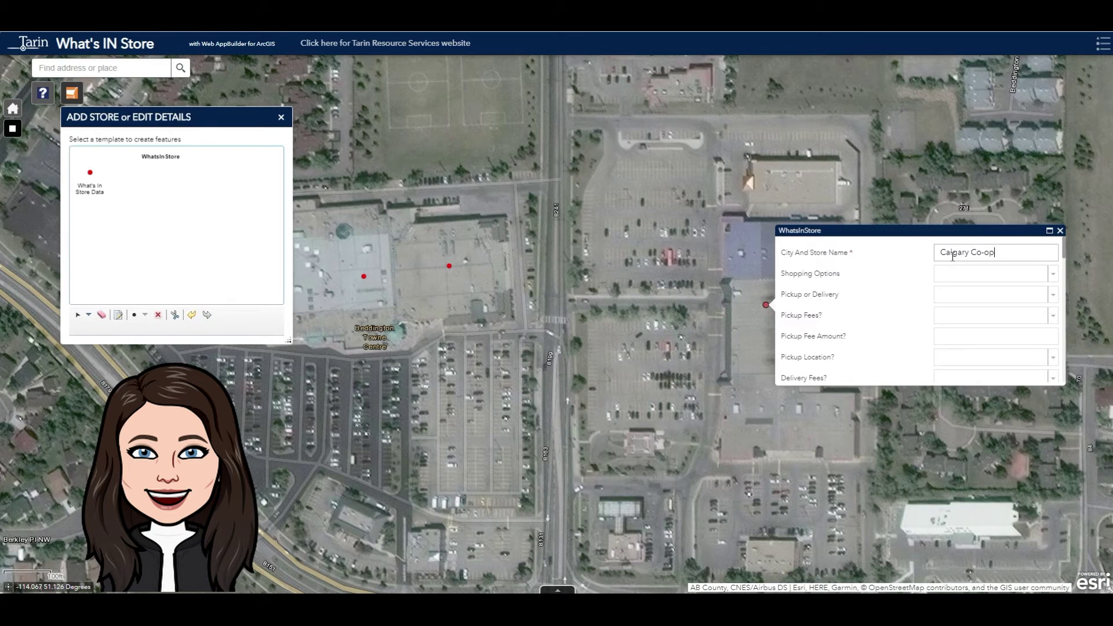
Step: Check the Shopping Options choices without selecting, then scroll past Delivery Fee and store-hours fields
{"action": "left_click", "coordinate": [1054, 275]}
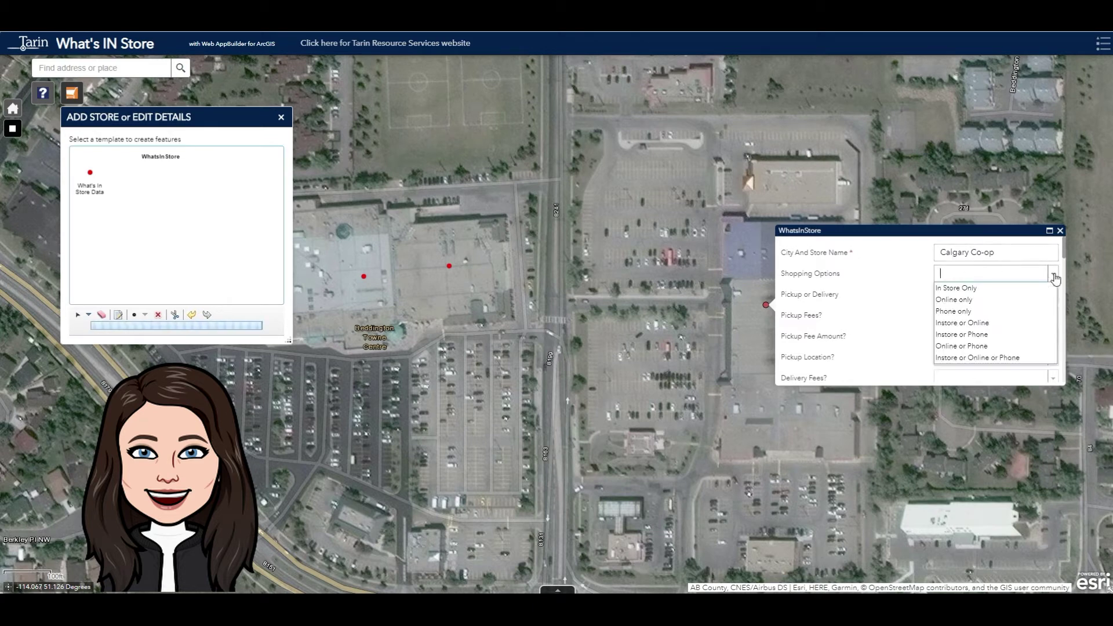
{"action": "left_click", "coordinate": [1054, 276]}
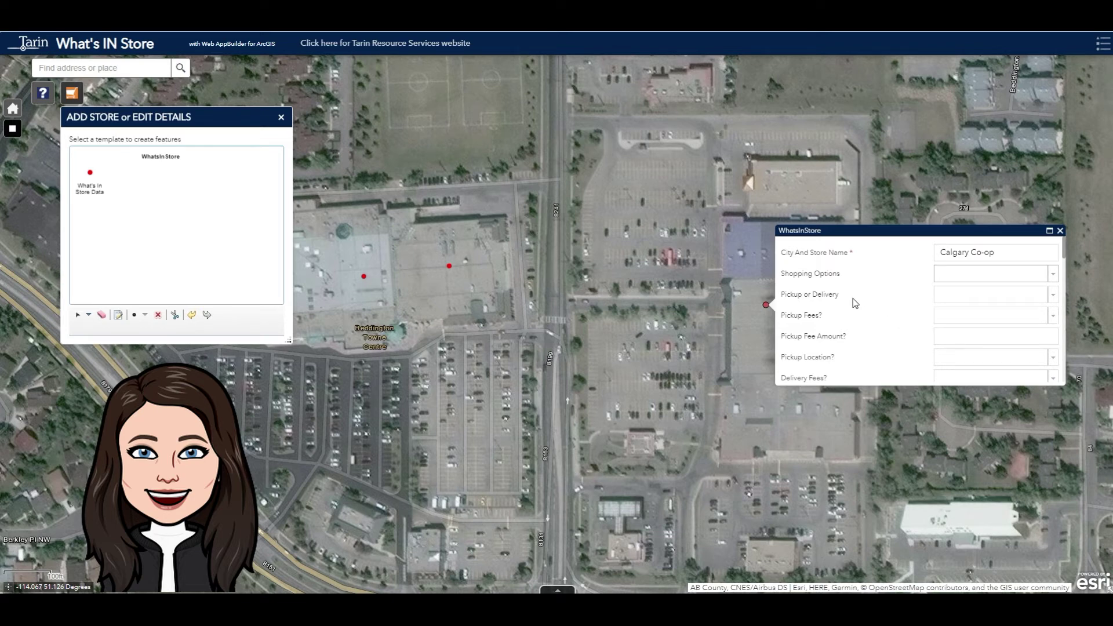
{"action": "left_click_drag", "start_coordinate": [1066, 260], "coordinate": [1067, 285]}
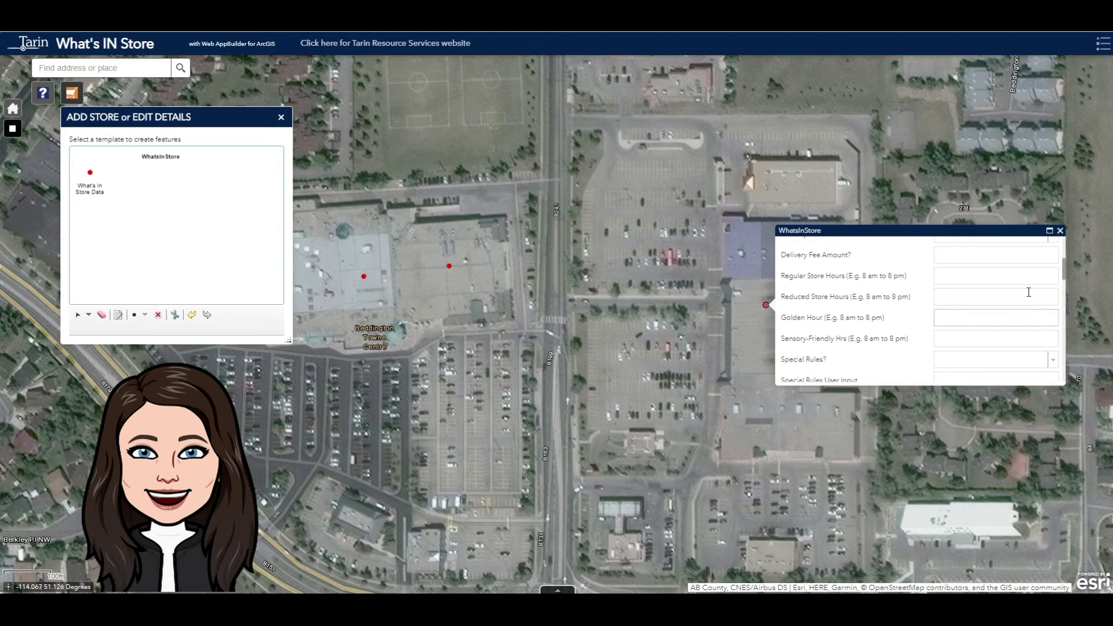
{"action": "left_click_drag", "start_coordinate": [1067, 269], "coordinate": [1033, 283]}
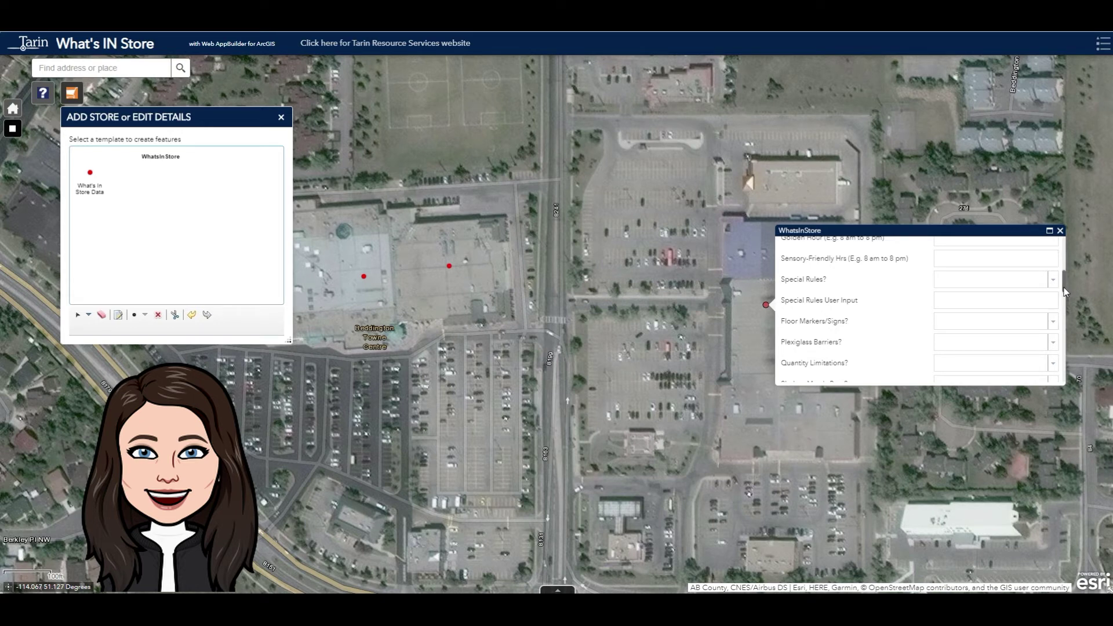
Step: Leave floor markers, quantity limits and plexiglass blank, and set PPE For Sale to Gloves and masks
{"action": "scroll", "coordinate": [1064, 286], "scroll_direction": "down", "scroll_amount": 1}
{"action": "left_click", "coordinate": [1054, 270]}
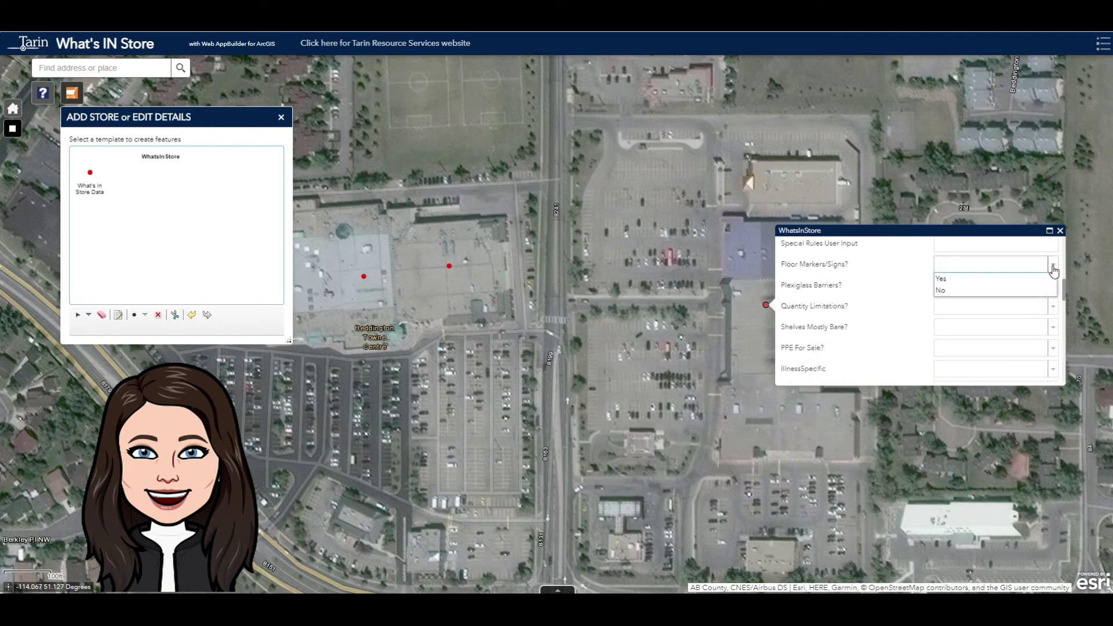
{"action": "left_click", "coordinate": [1053, 270]}
{"action": "left_click", "coordinate": [1054, 308]}
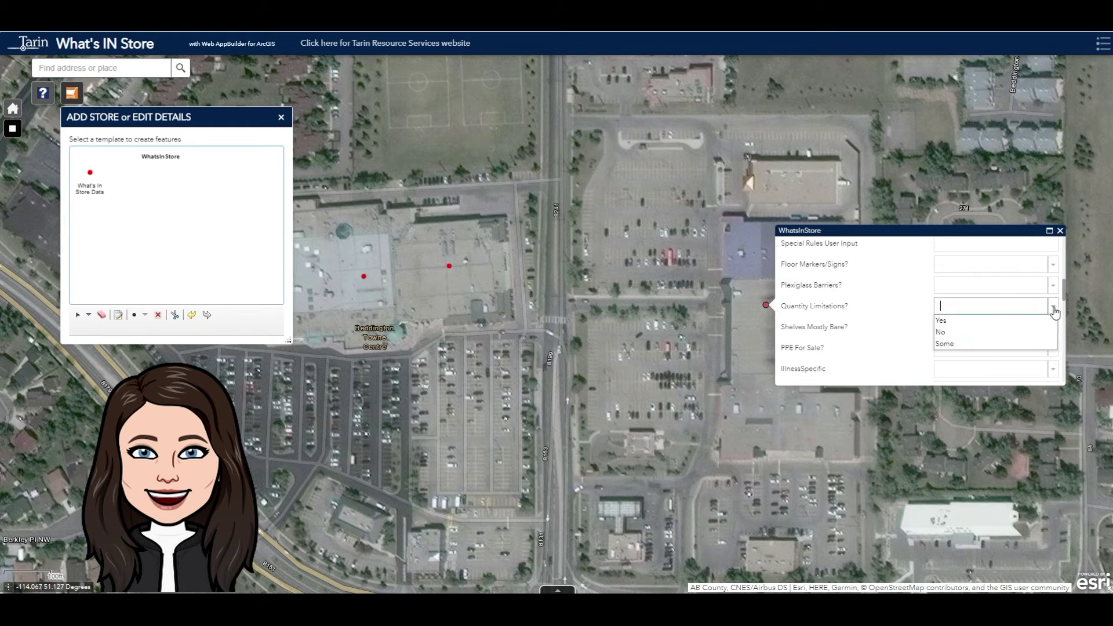
{"action": "left_click", "coordinate": [1053, 286]}
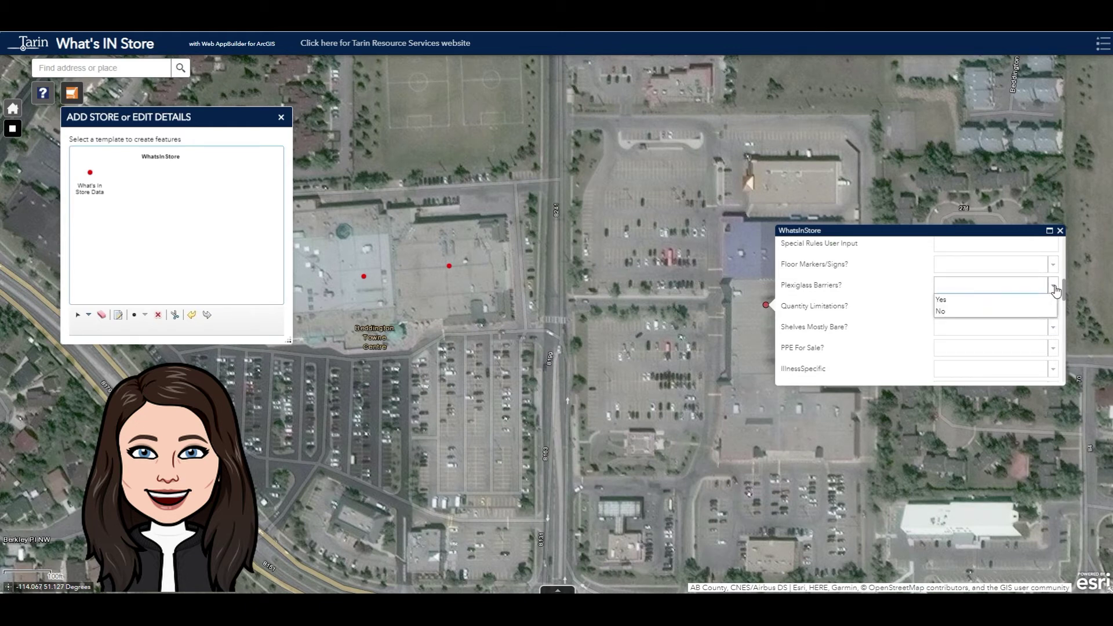
{"action": "left_click", "coordinate": [1053, 348]}
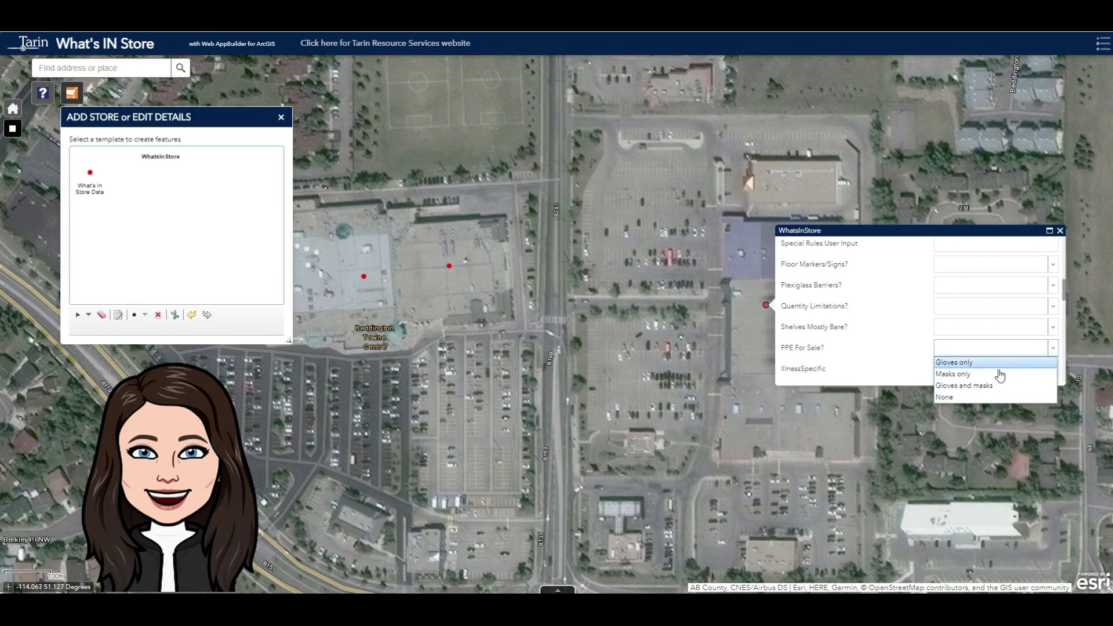
{"action": "left_click", "coordinate": [987, 385]}
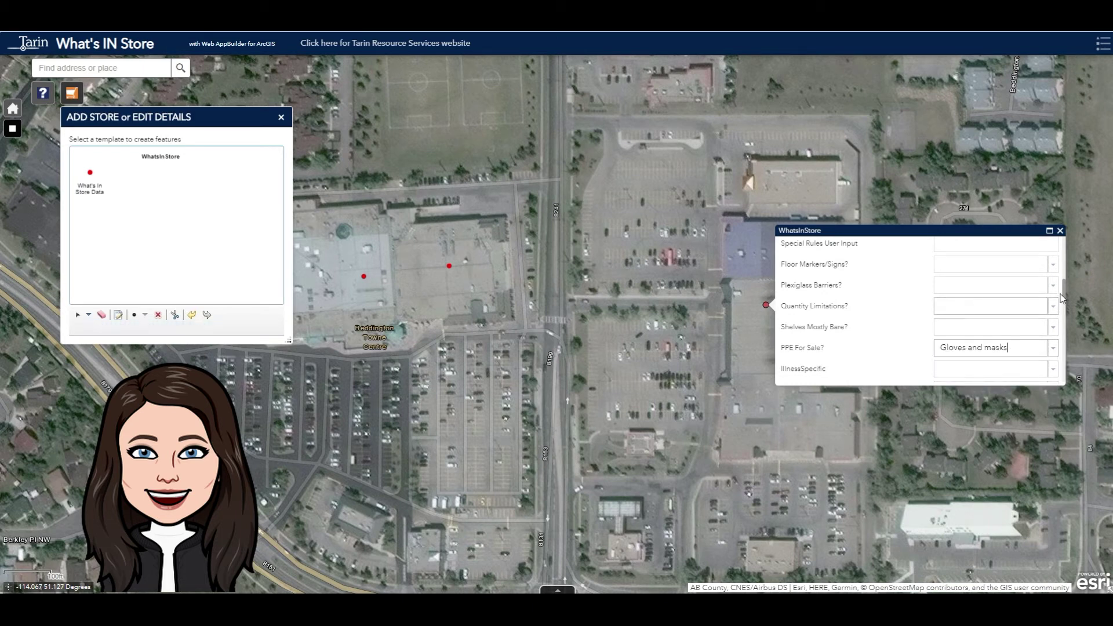
Step: Set IllnessSpecific to Both Available, Toilet Paper to Yes and Disinfectant to All Available
{"action": "scroll", "coordinate": [1061, 300], "scroll_direction": "down", "scroll_amount": 3}
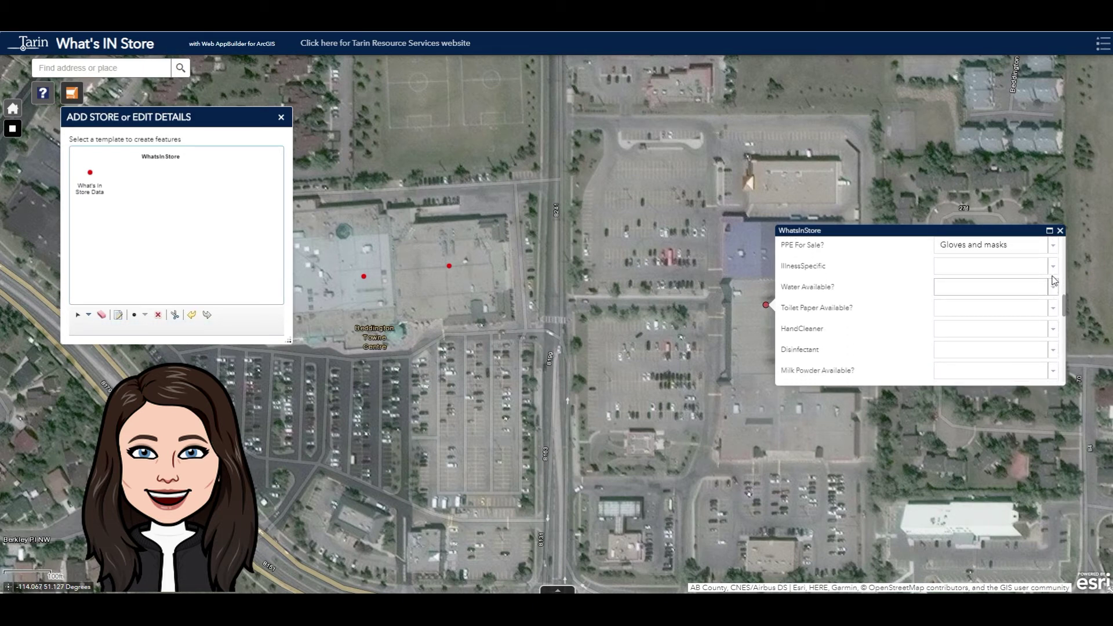
{"action": "left_click", "coordinate": [1053, 267]}
{"action": "left_click", "coordinate": [1012, 304]}
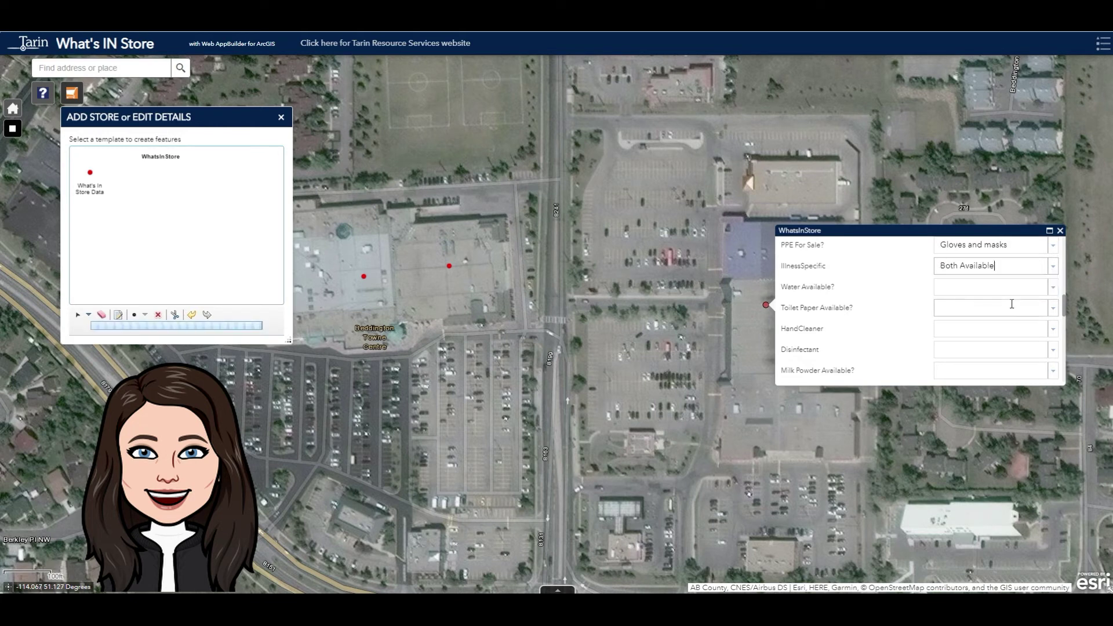
{"action": "left_click", "coordinate": [1053, 308]}
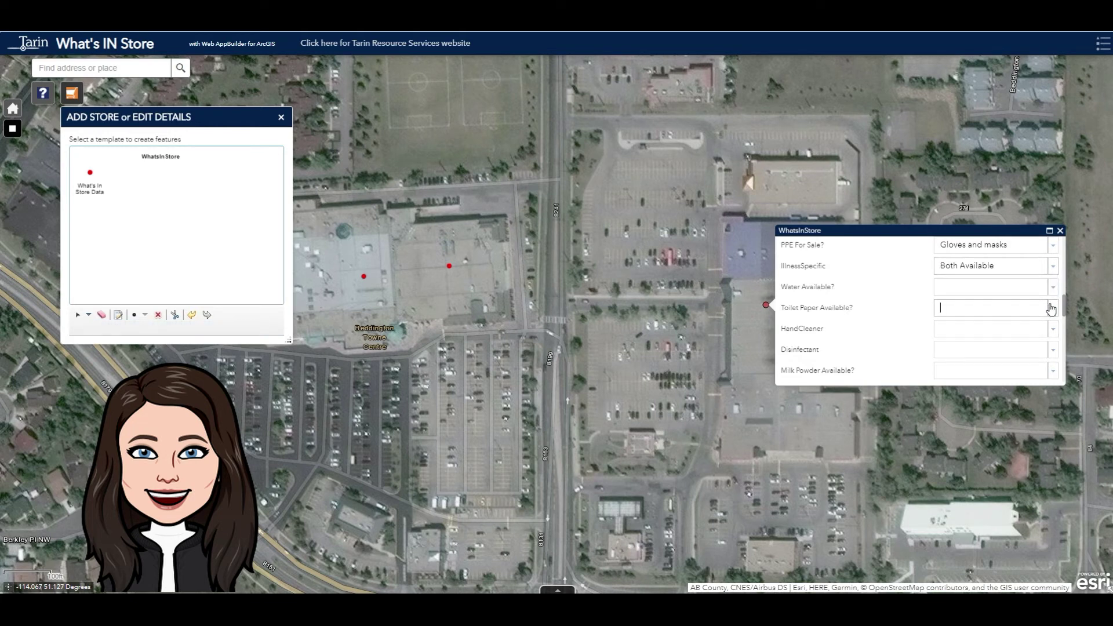
{"action": "left_click", "coordinate": [944, 323]}
{"action": "left_click", "coordinate": [936, 350]}
{"action": "left_click", "coordinate": [1054, 351]}
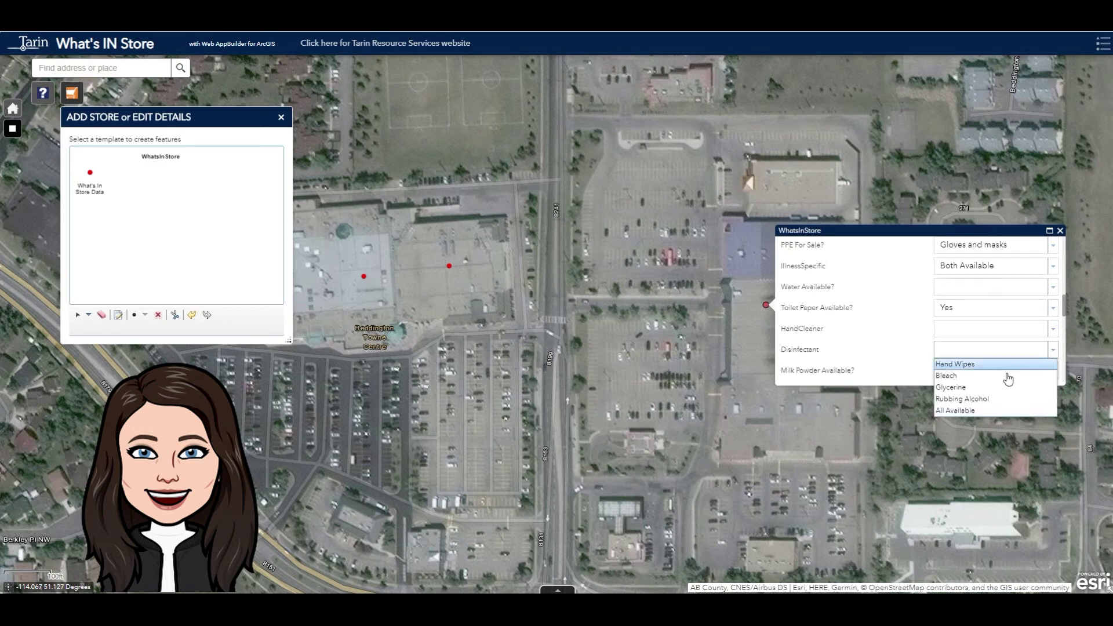
{"action": "left_click", "coordinate": [990, 409]}
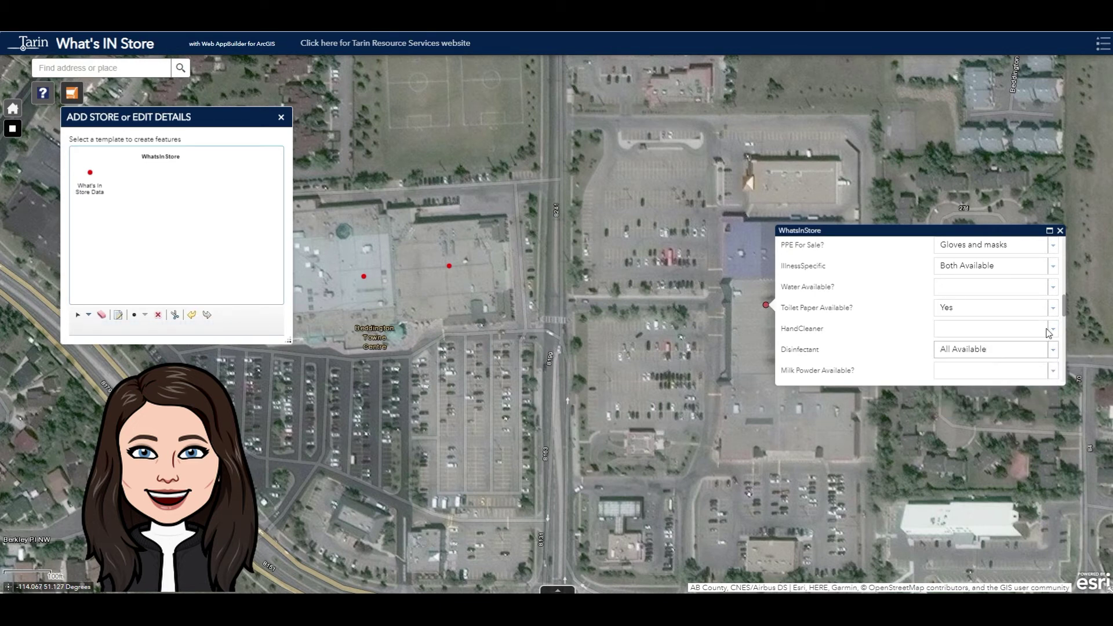
{"action": "left_click_drag", "start_coordinate": [1066, 312], "coordinate": [1063, 334]}
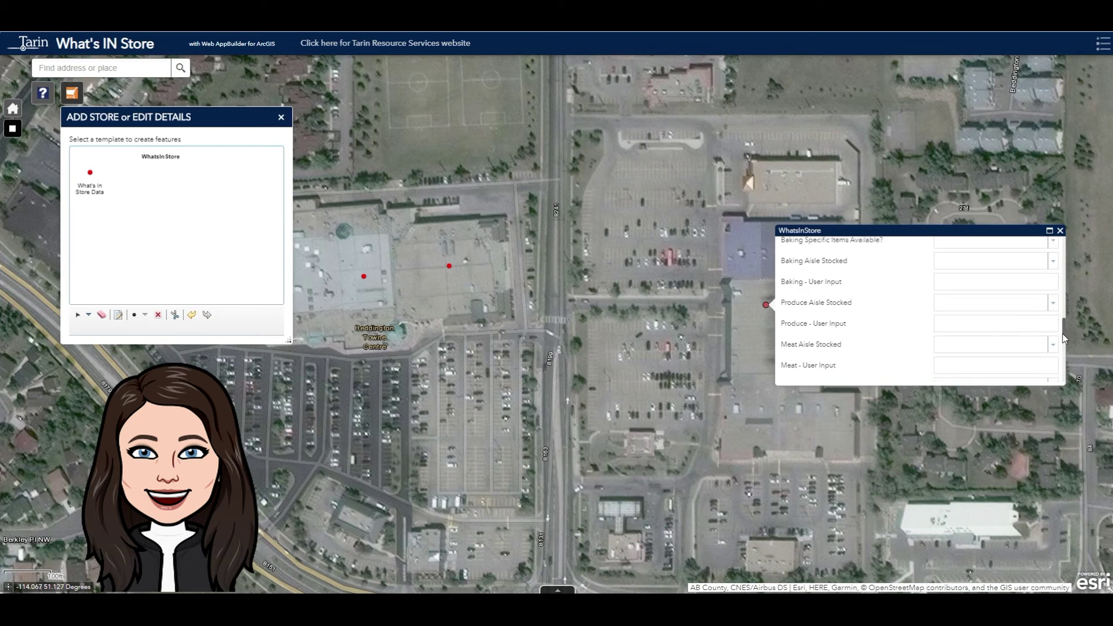
Step: Set Baking Aisle Stocked to No, leaving the produce aisle field blank
{"action": "left_click", "coordinate": [1053, 261]}
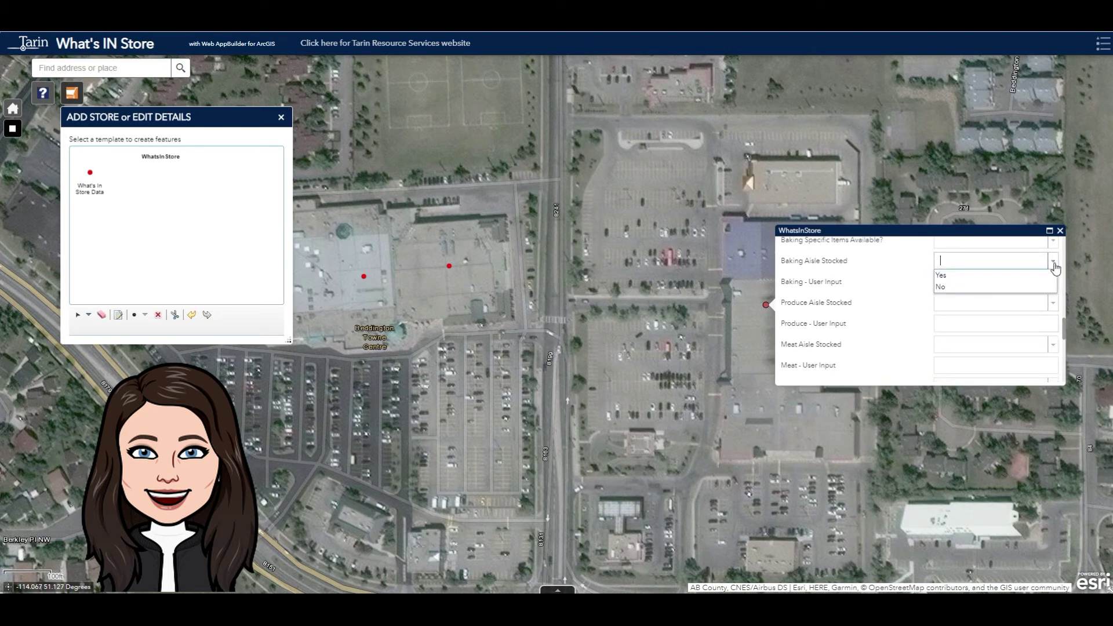
{"action": "left_click", "coordinate": [996, 287]}
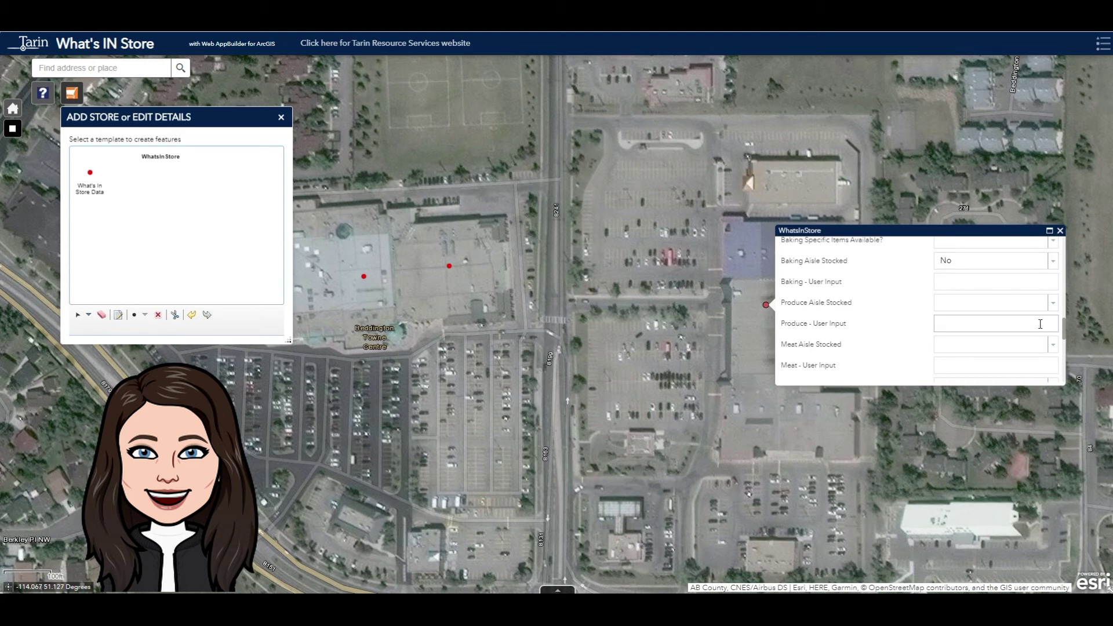
{"action": "left_click", "coordinate": [1053, 309]}
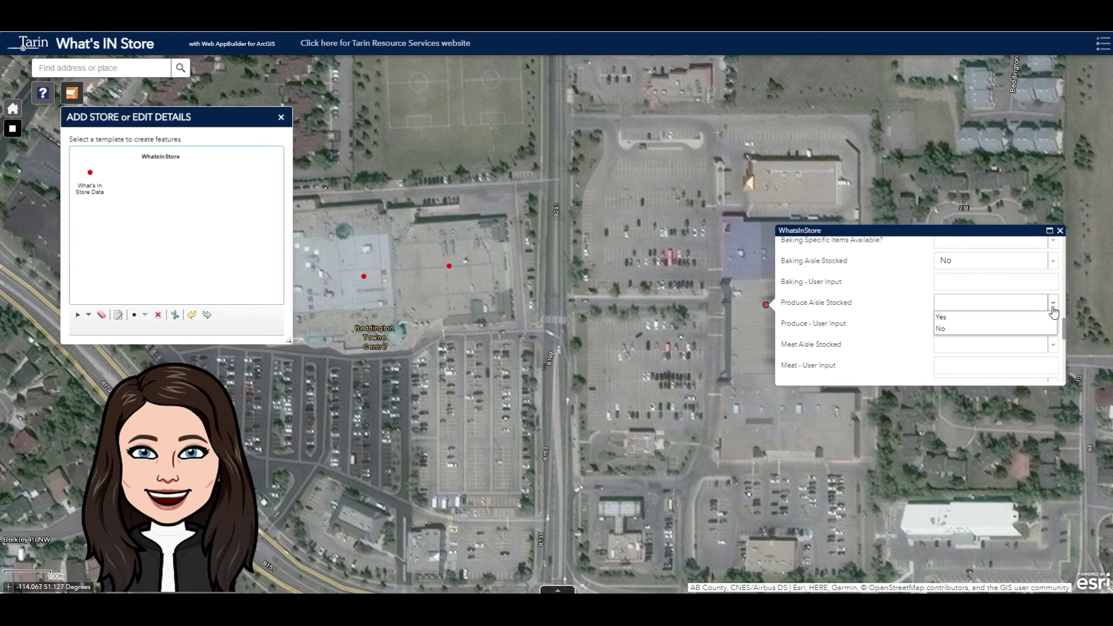
{"action": "left_click", "coordinate": [1053, 310]}
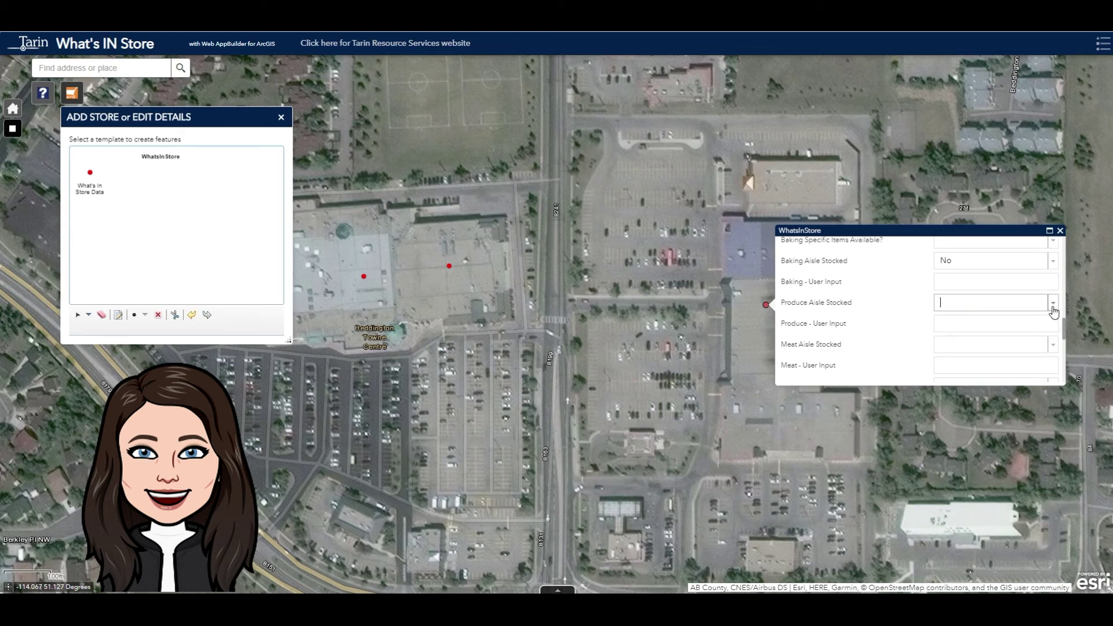
Step: Set Canned Goods and Pasta Aisle Stocked to Yes and scroll to the form's bottom
{"action": "left_click_drag", "start_coordinate": [1066, 325], "coordinate": [1066, 343]}
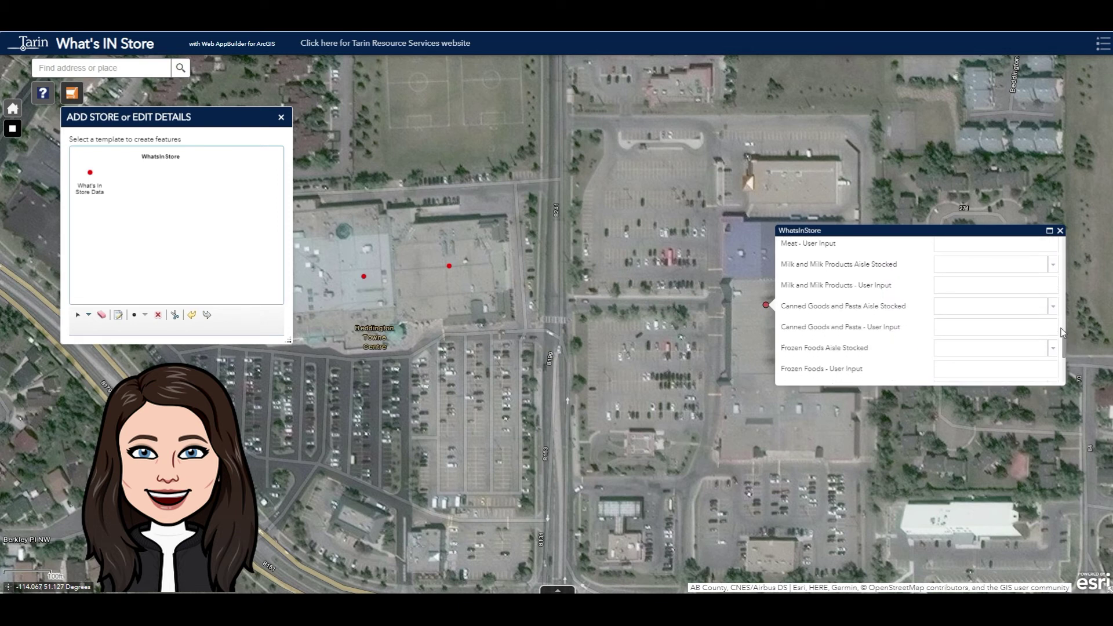
{"action": "left_click", "coordinate": [1054, 307]}
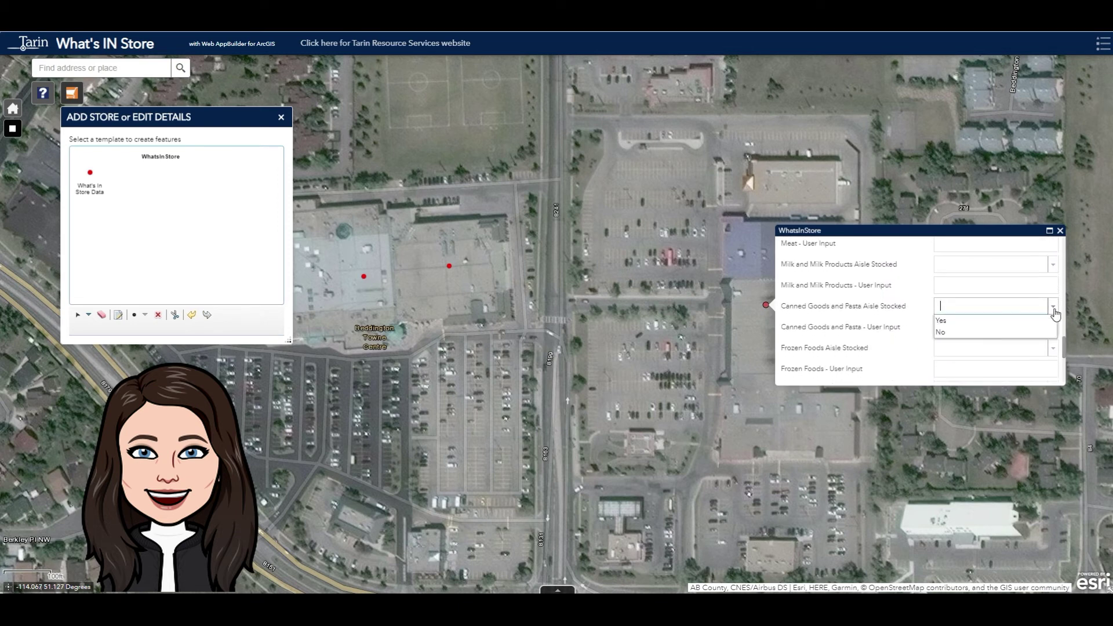
{"action": "left_click", "coordinate": [1019, 328]}
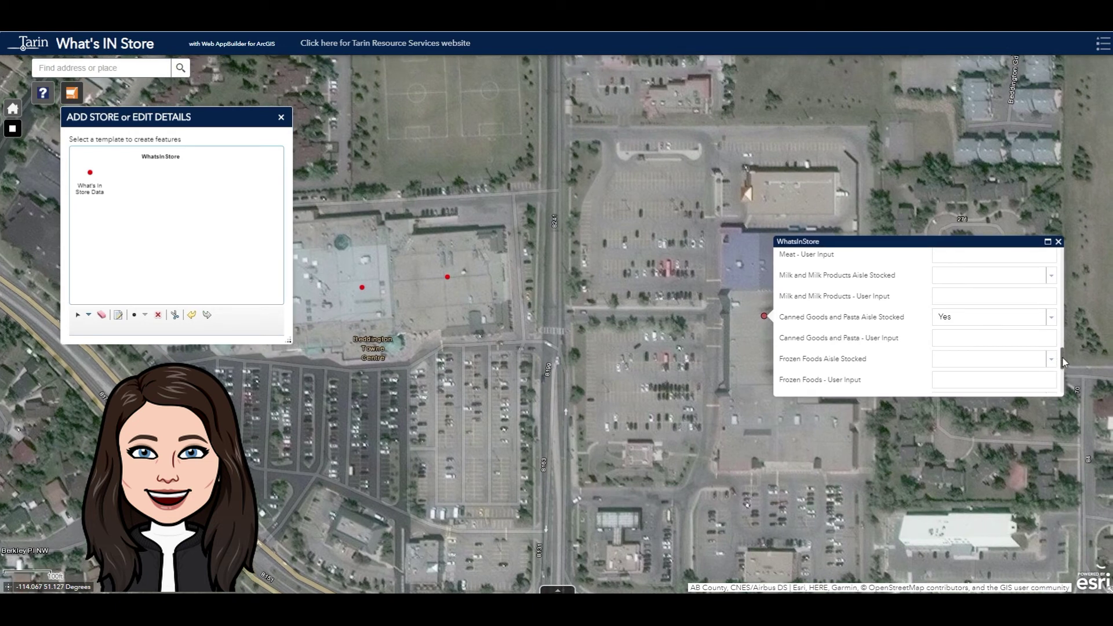
{"action": "left_click_drag", "start_coordinate": [1065, 362], "coordinate": [1048, 388]}
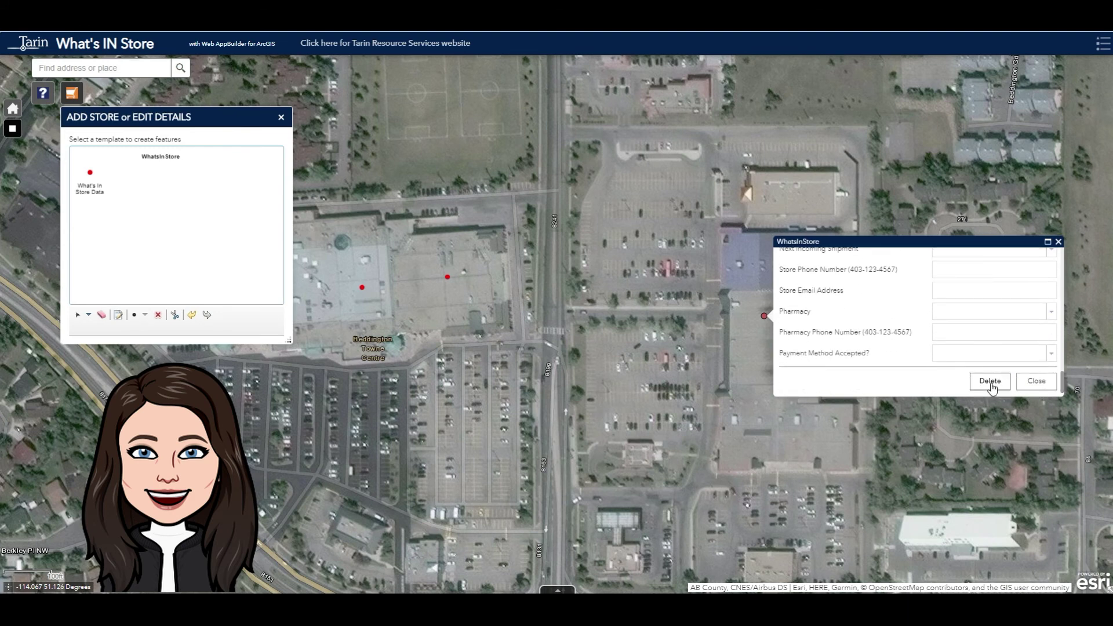
Step: Delete the Calgary Co-op demo point and return the map to its Home extent
{"action": "left_click", "coordinate": [1036, 383]}
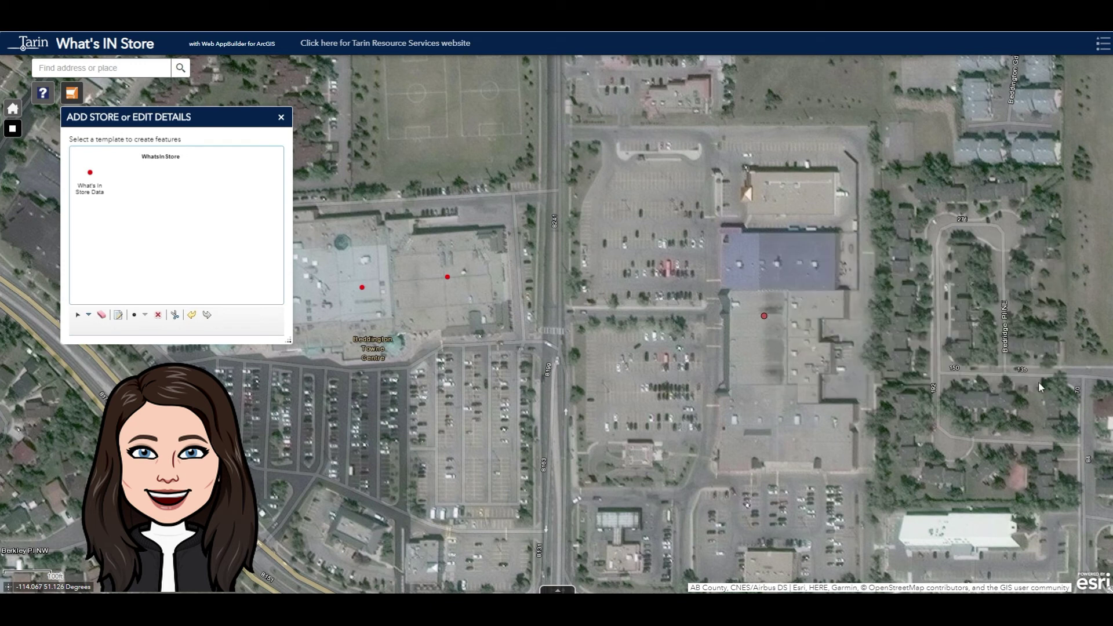
{"action": "left_click", "coordinate": [763, 316]}
{"action": "scroll", "coordinate": [1008, 300], "scroll_direction": "down", "scroll_amount": 10}
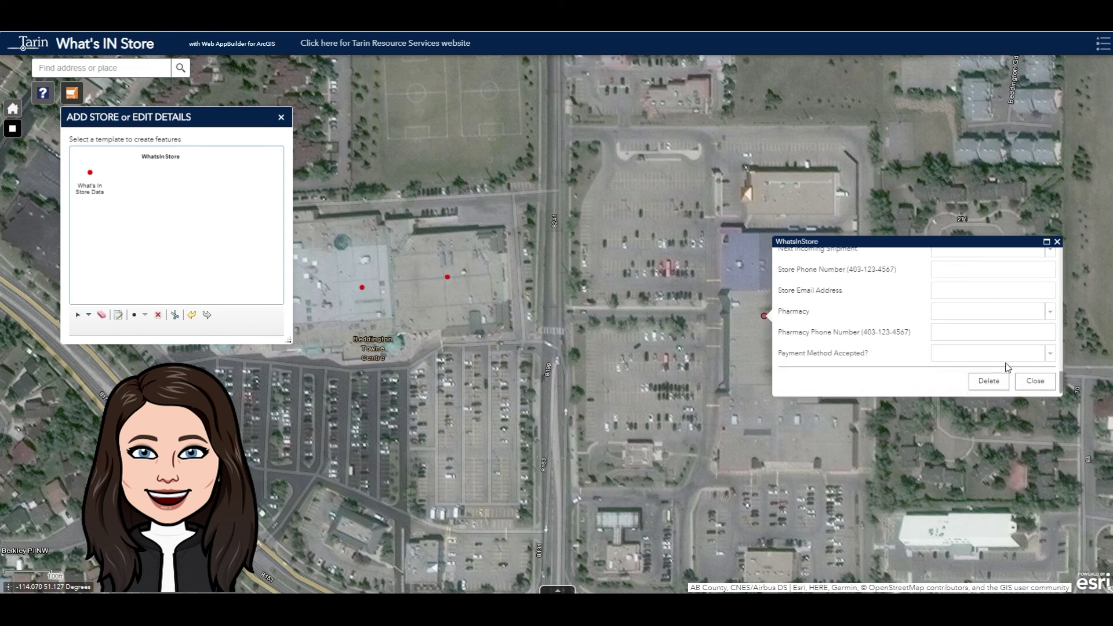
{"action": "scroll", "coordinate": [1008, 367], "scroll_direction": "up", "scroll_amount": 8}
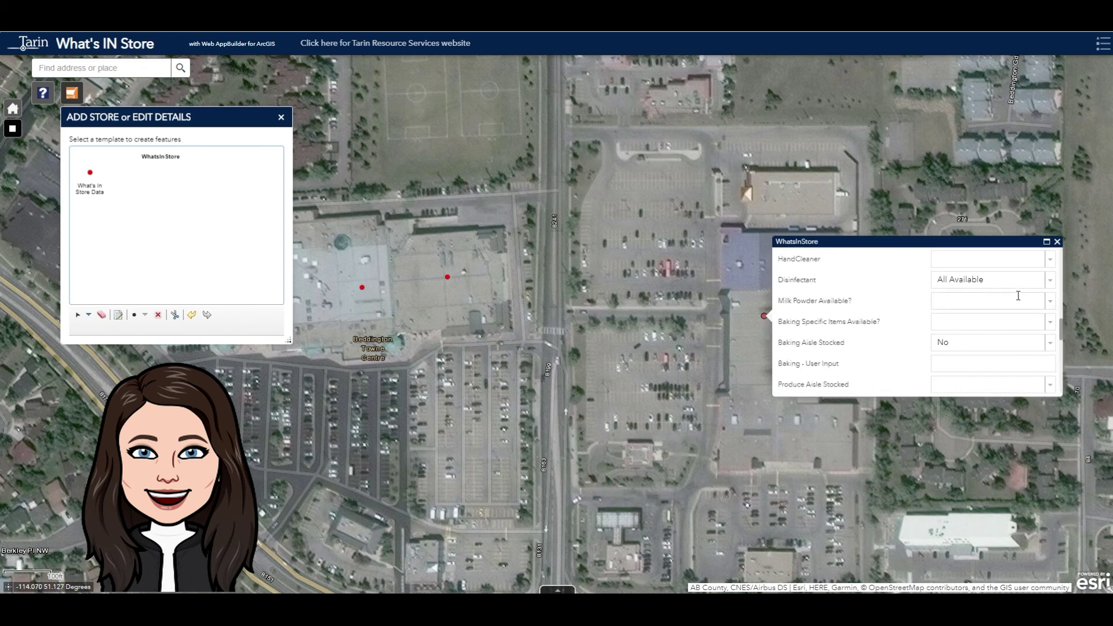
{"action": "scroll", "coordinate": [1018, 296], "scroll_direction": "down", "scroll_amount": 8}
{"action": "left_click", "coordinate": [989, 382]}
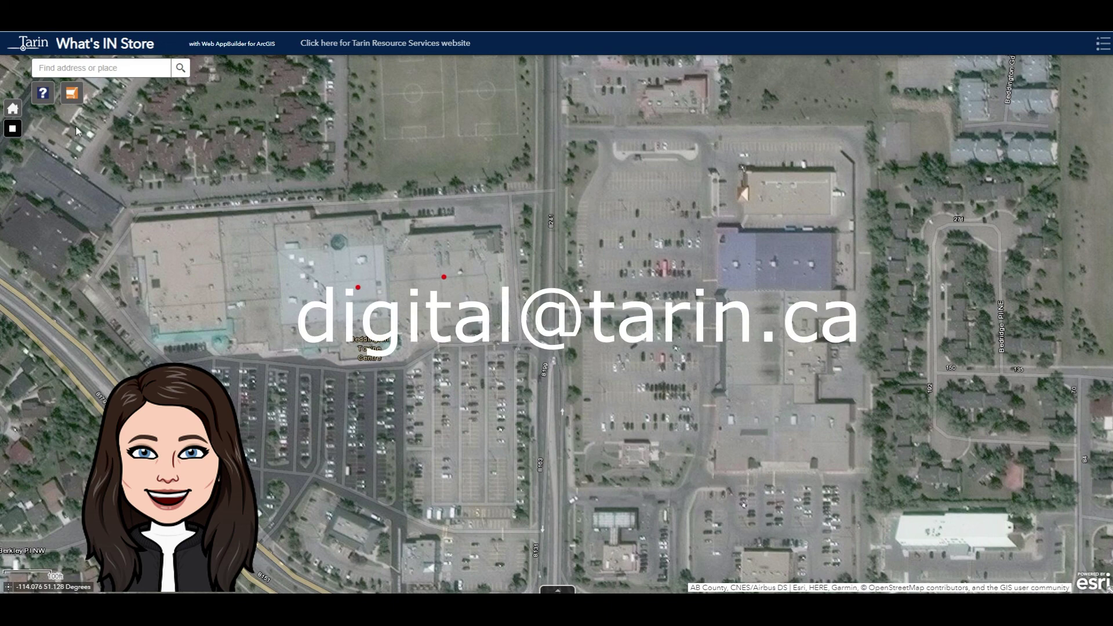
{"action": "left_click", "coordinate": [14, 110]}
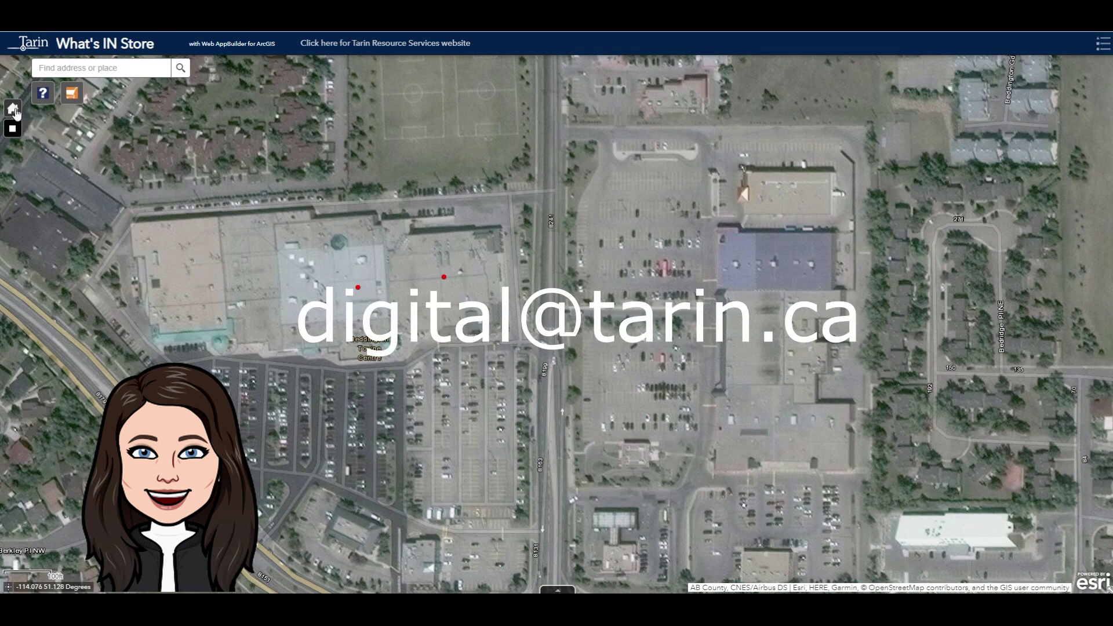